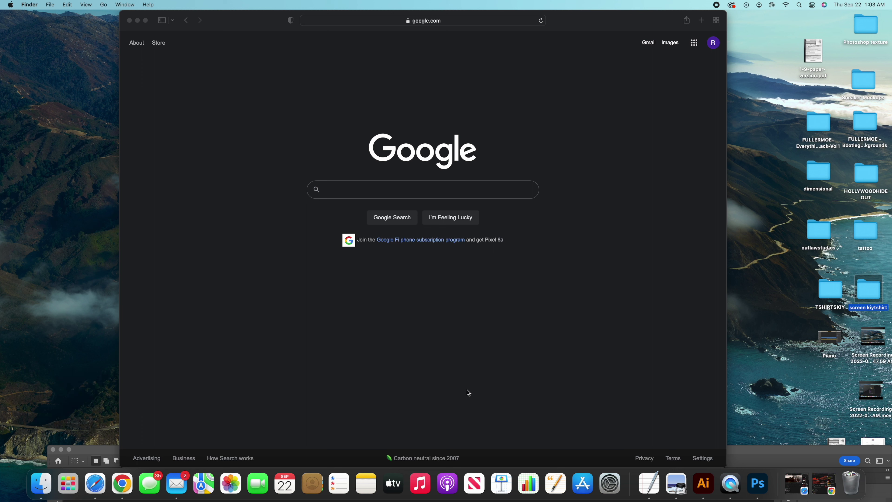
- Search Google for "da fonts" and open the DaFont download site from the results
click(453, 197)
click(455, 194)
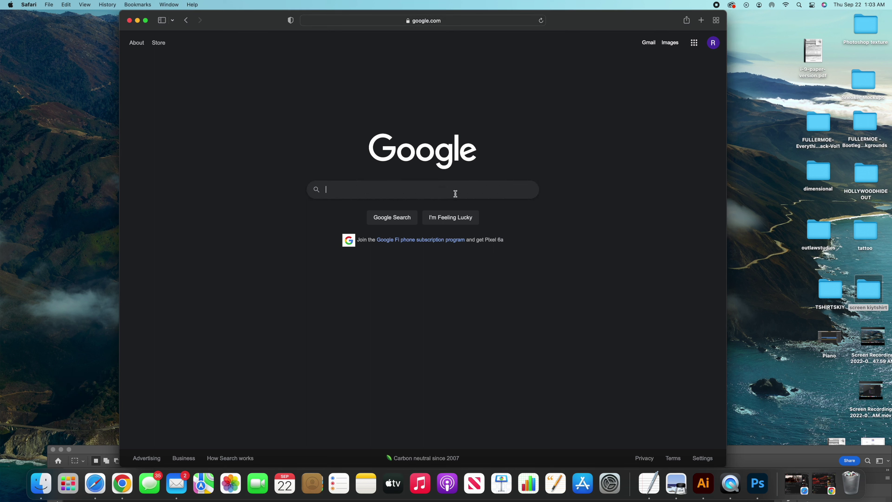
text(da)
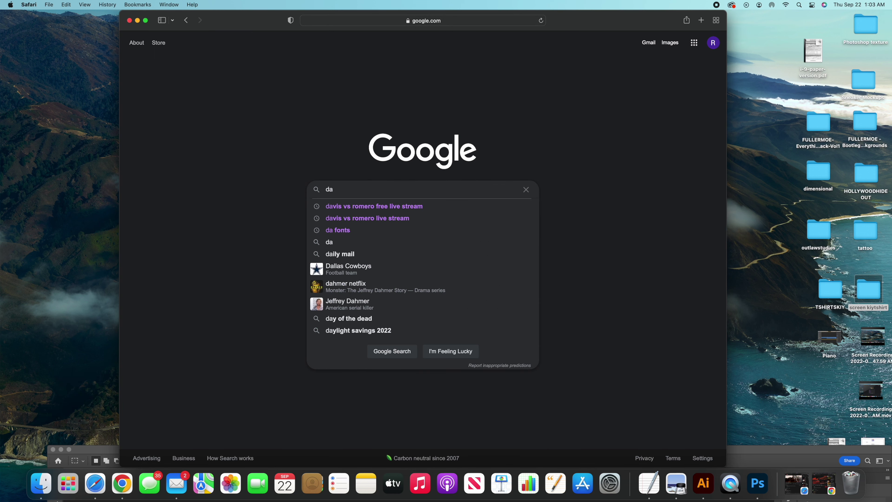
text( f)
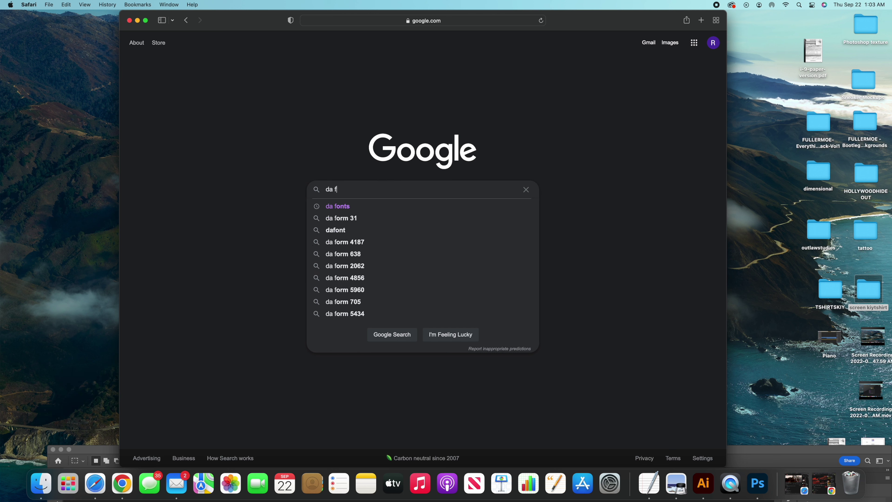
text(onts)
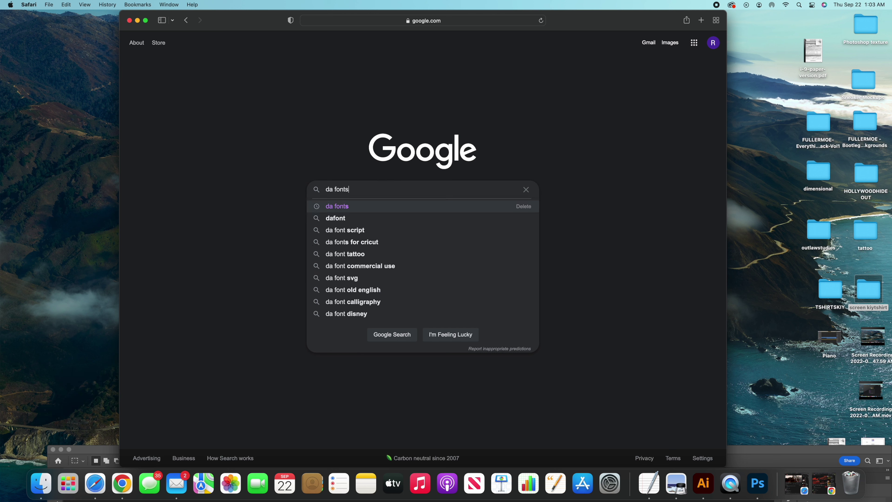
key(Return)
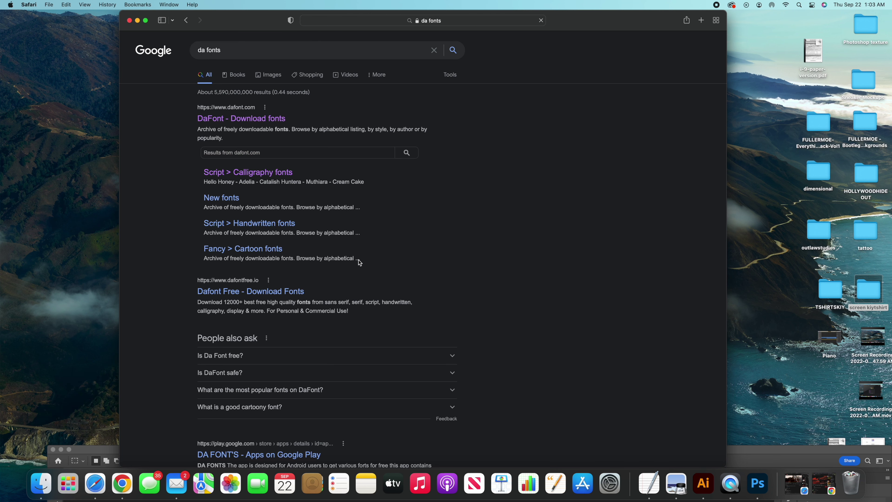
click(254, 120)
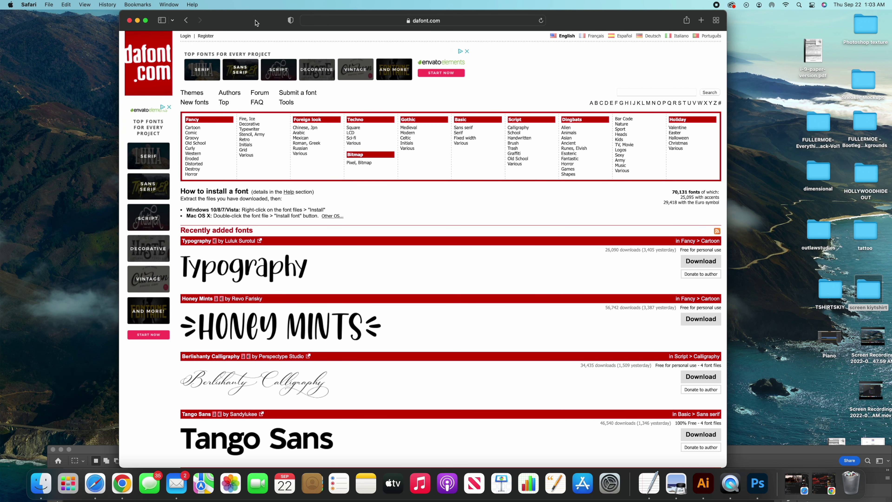
drag(256, 22, 247, 22)
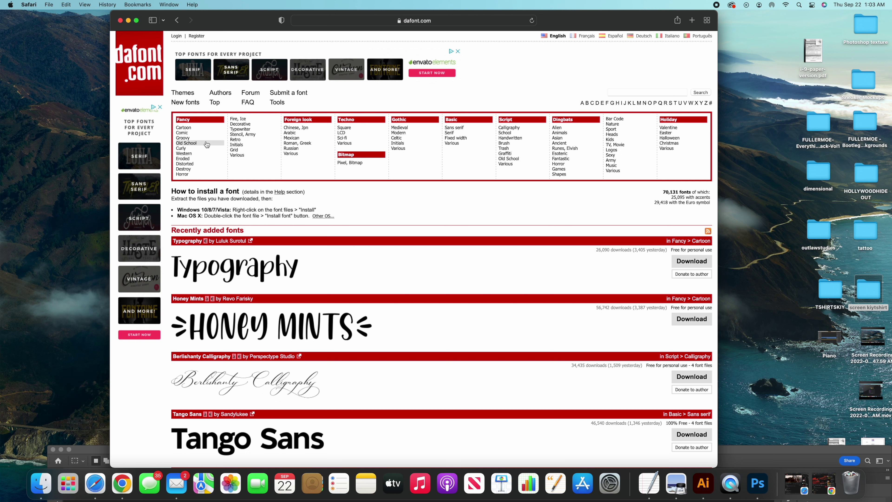
- Open the Distorted category under Fancy and look over its font samples
click(203, 164)
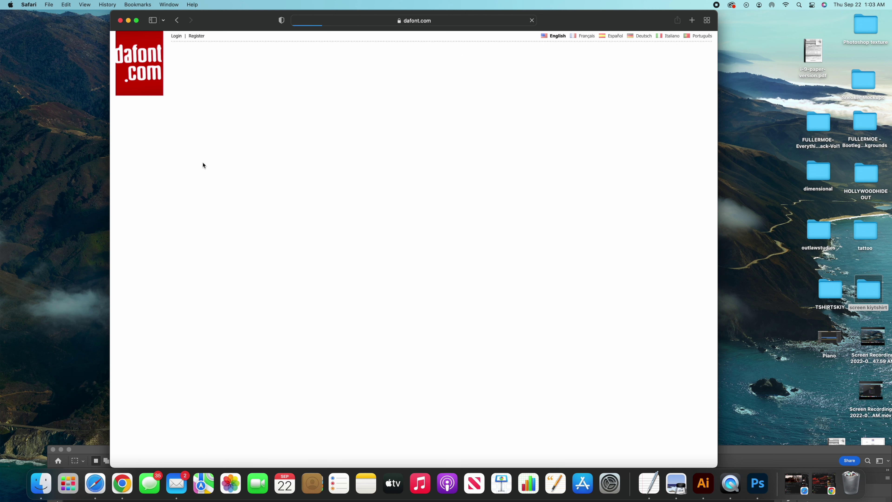
scroll(203, 164, down, 2)
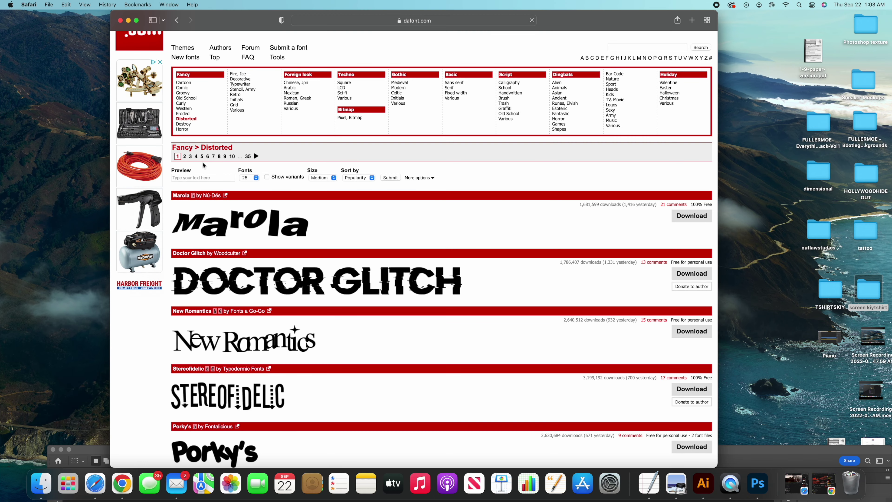
scroll(203, 162, up, 2)
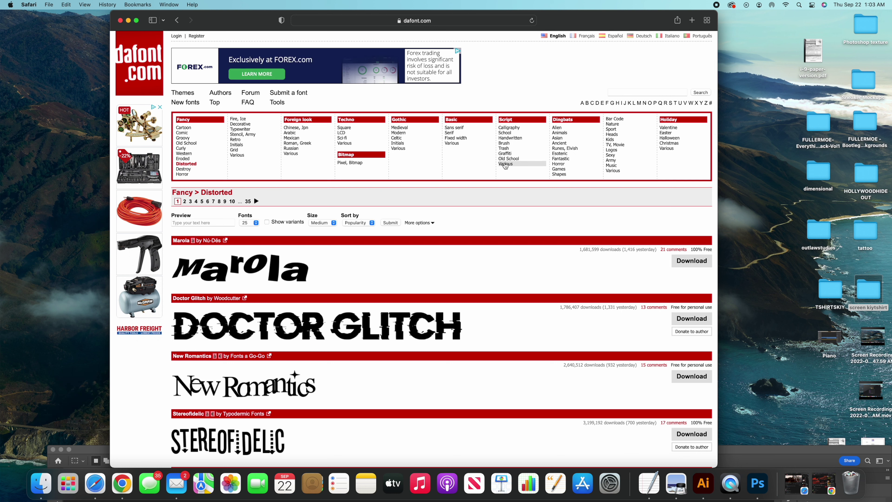
- Open the Celtic subcategory of the Gothic fonts and examine the samples down to the end of the page
click(409, 120)
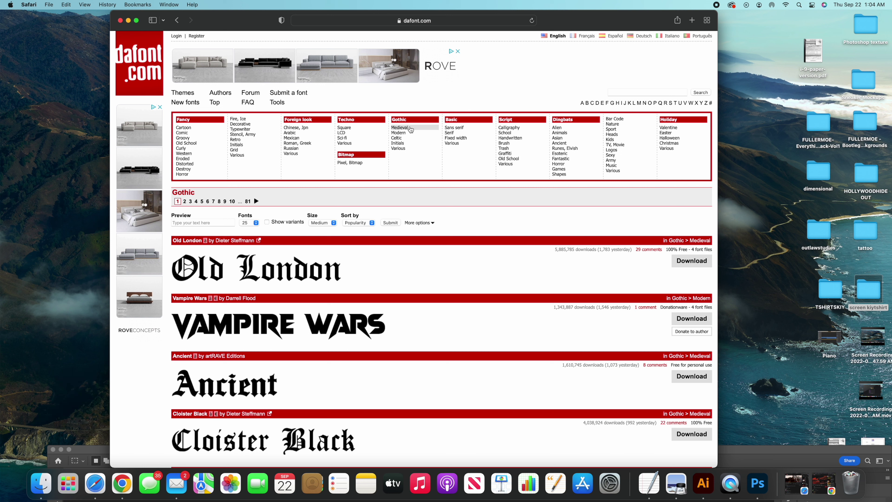
click(412, 138)
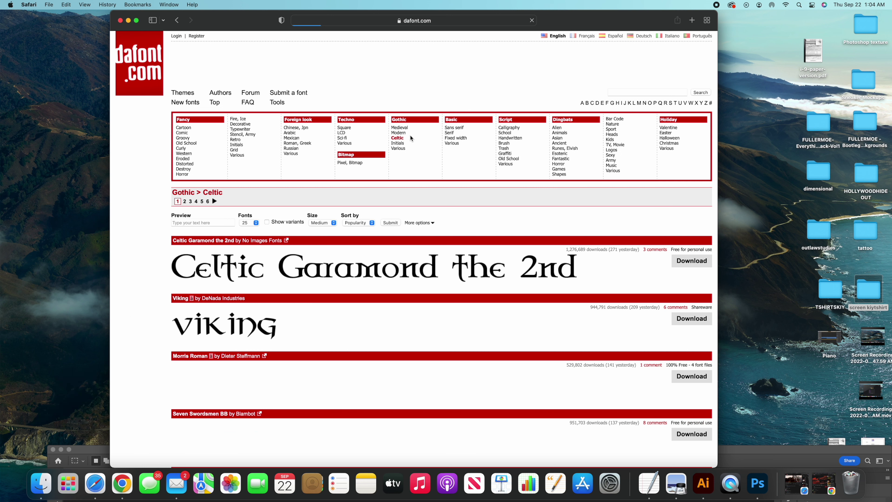
scroll(426, 177, down, 6)
scroll(425, 177, up, 5)
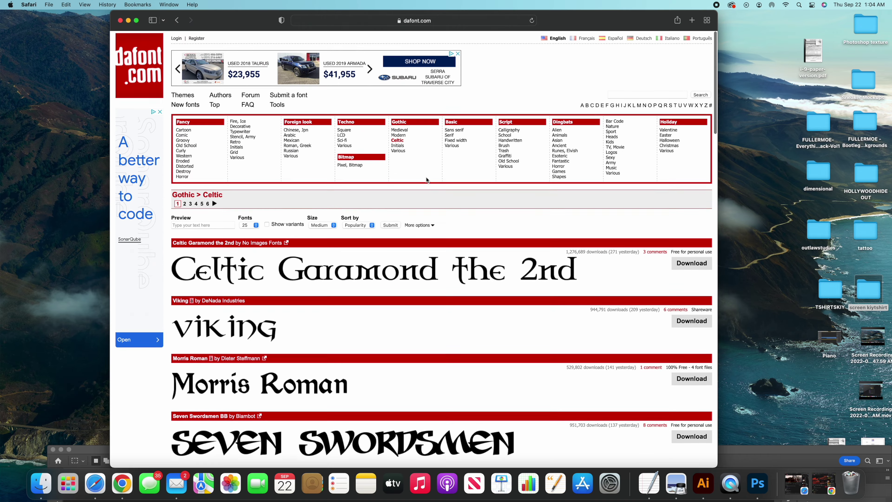
scroll(424, 176, down, 20)
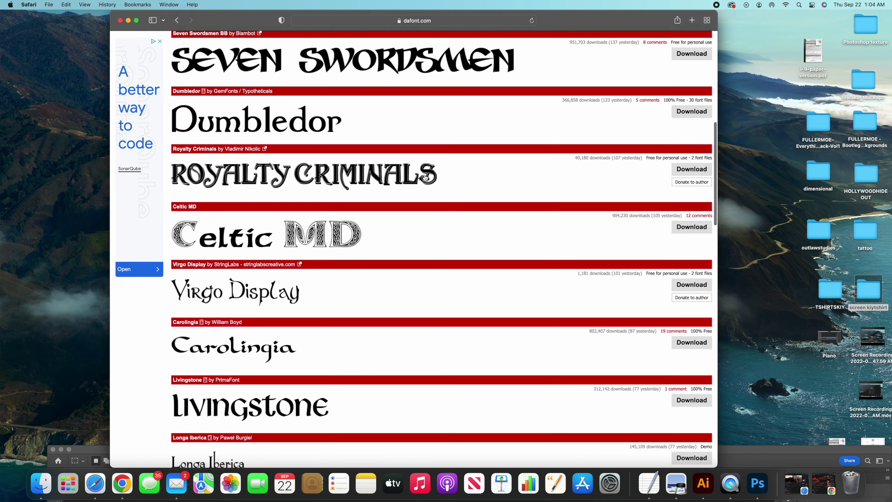
scroll(425, 178, down, 18)
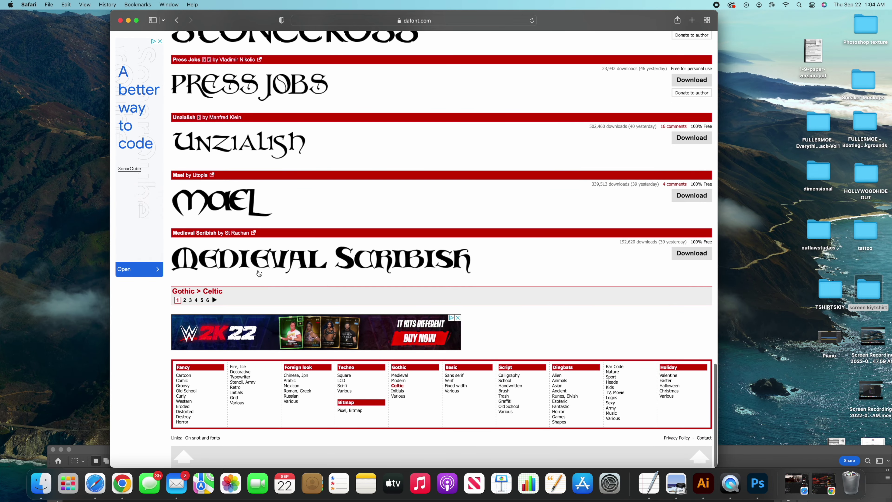
scroll(260, 253, up, 20)
scroll(260, 250, up, 10)
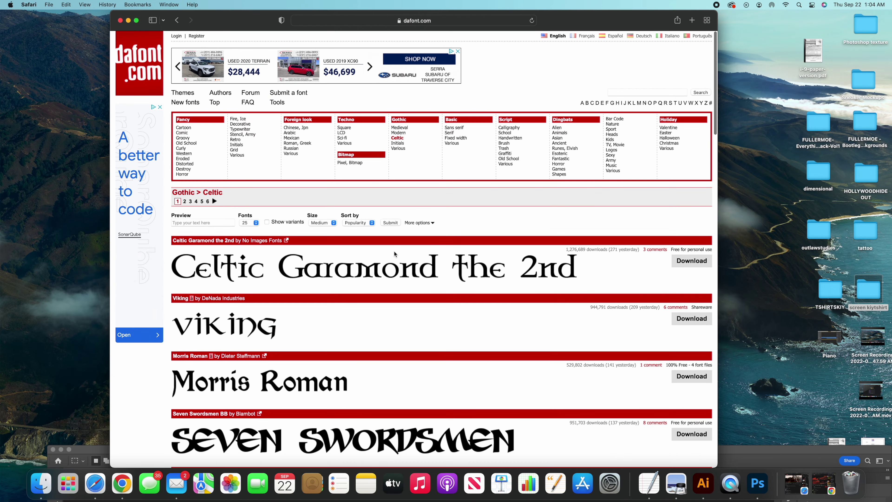
- Open the full Gothic category and browse the font samples on its first page
click(403, 120)
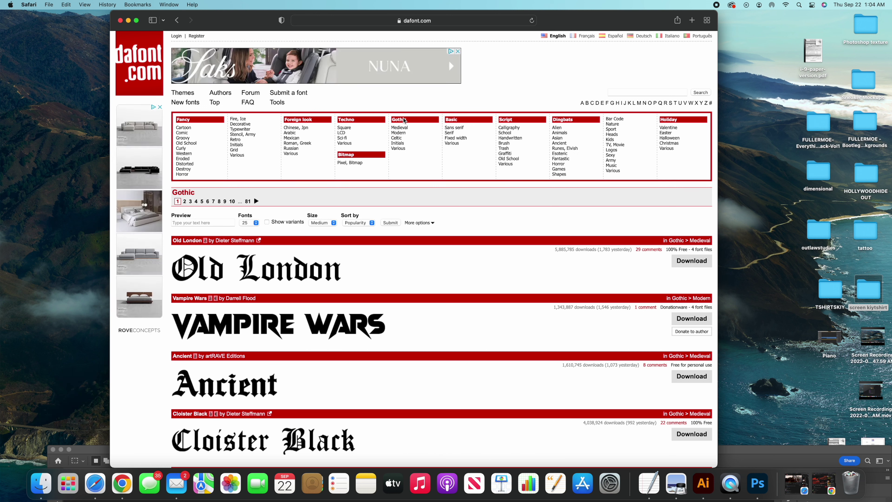
scroll(400, 220, down, 6)
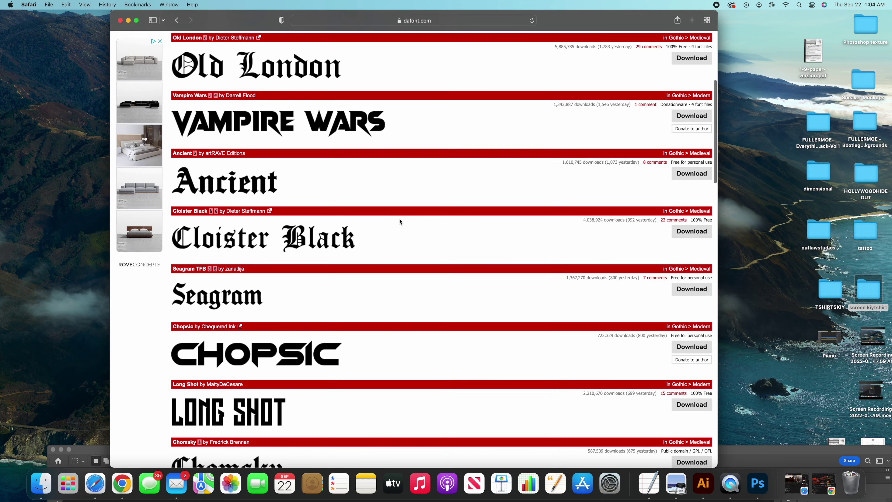
scroll(399, 222, down, 1)
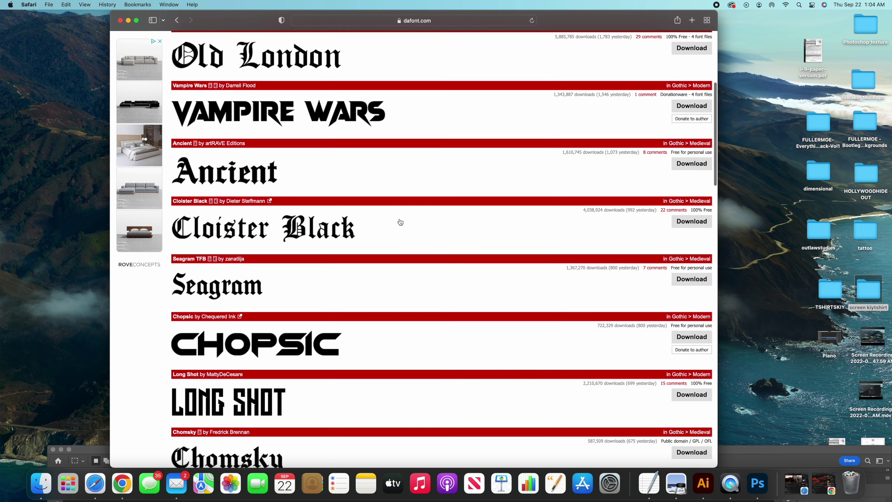
scroll(400, 222, up, 6)
scroll(401, 222, down, 5)
scroll(400, 222, down, 14)
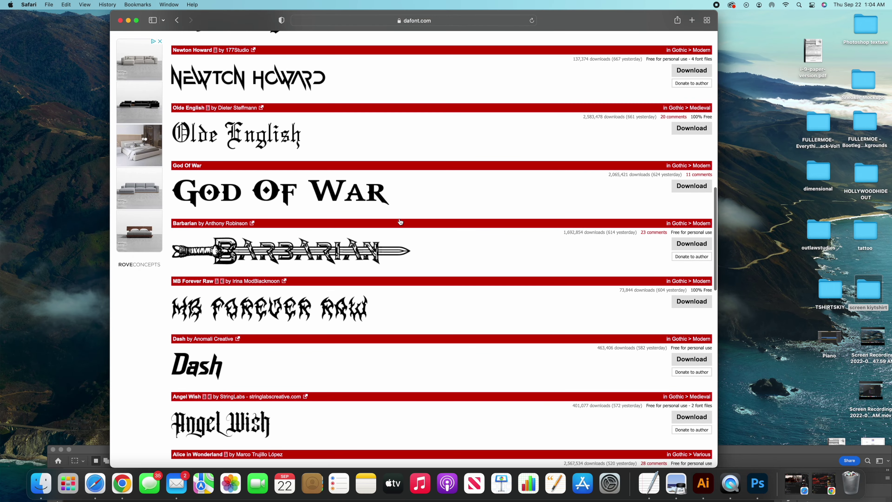
scroll(400, 222, up, 15)
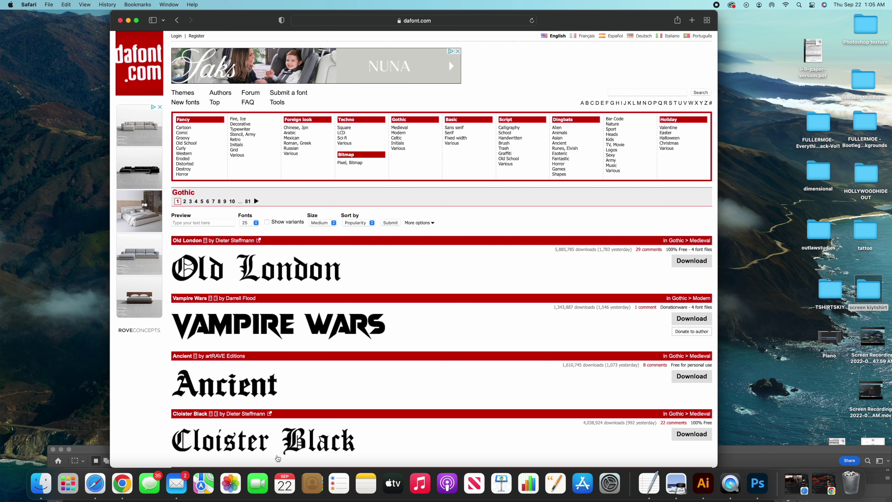
- Set the preview text to "byshaad" and apply it to the Gothic font samples
click(216, 224)
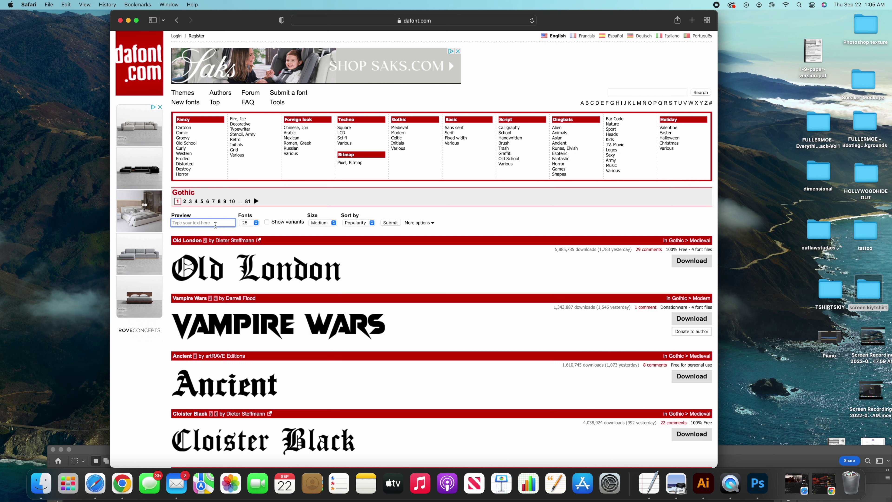
text(byshaad)
key(Return)
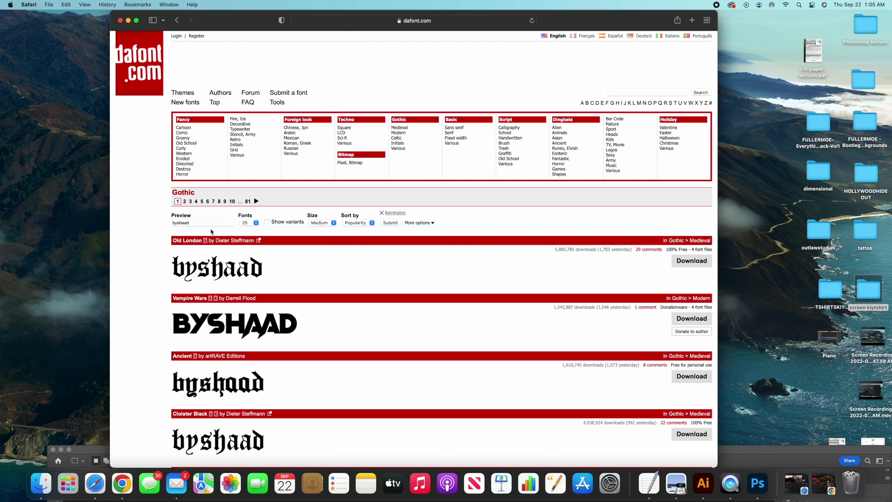
- Compare how the preview text looks in each Gothic font on the first page
scroll(183, 287, down, 1)
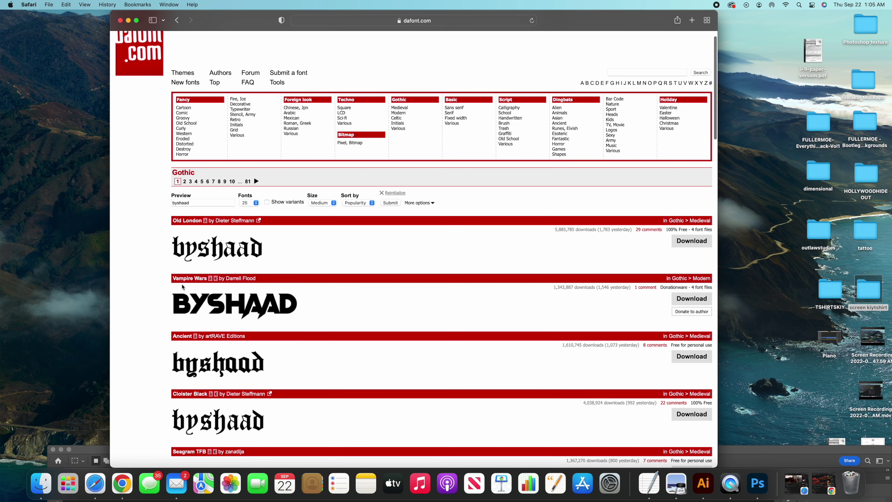
scroll(183, 287, down, 3)
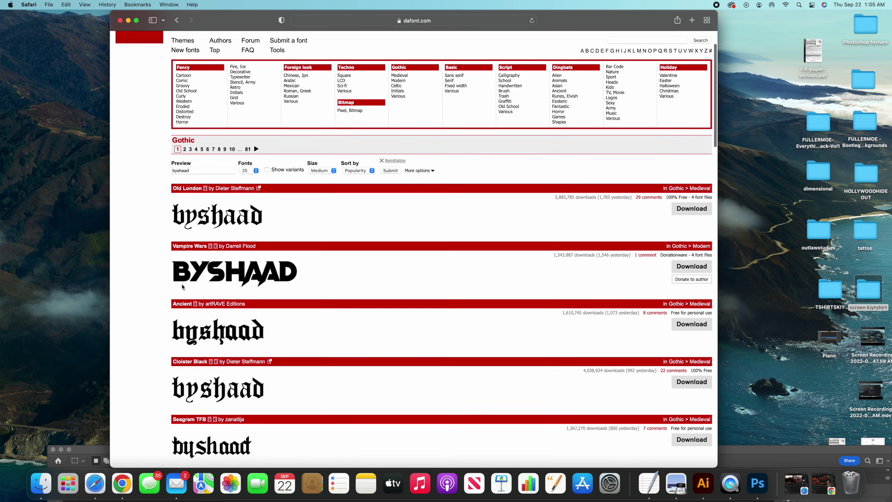
scroll(182, 287, down, 15)
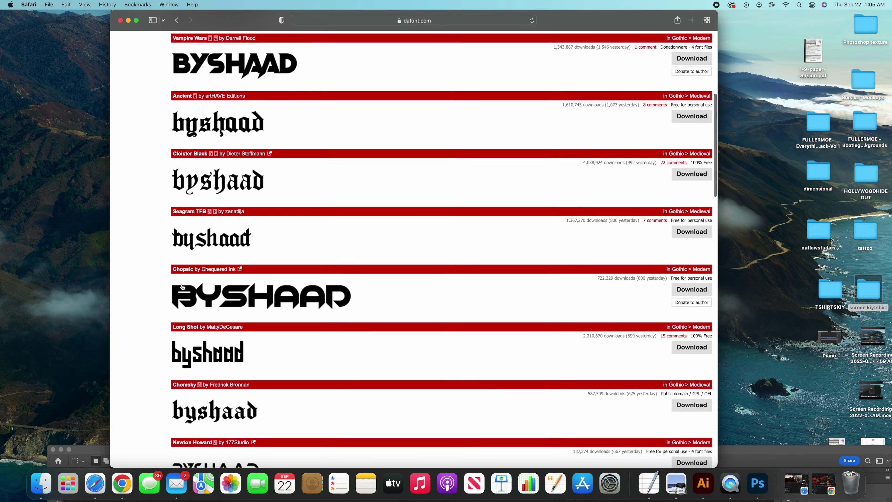
scroll(182, 287, down, 17)
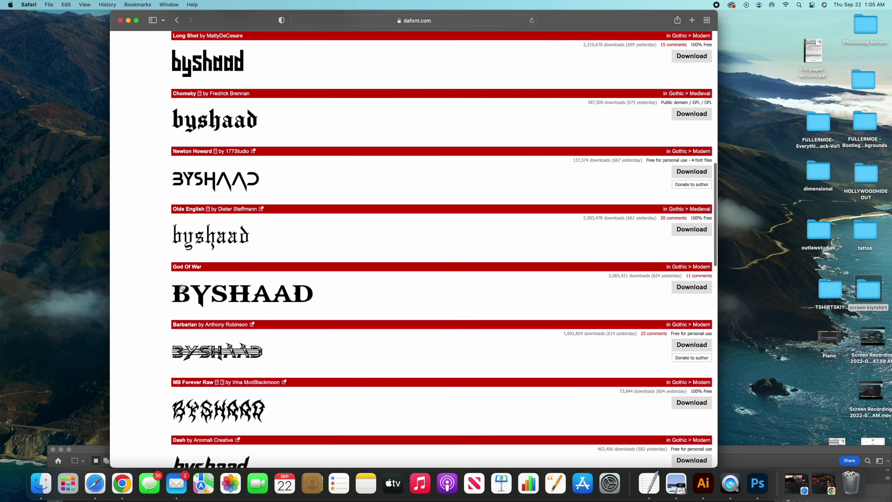
scroll(183, 287, down, 12)
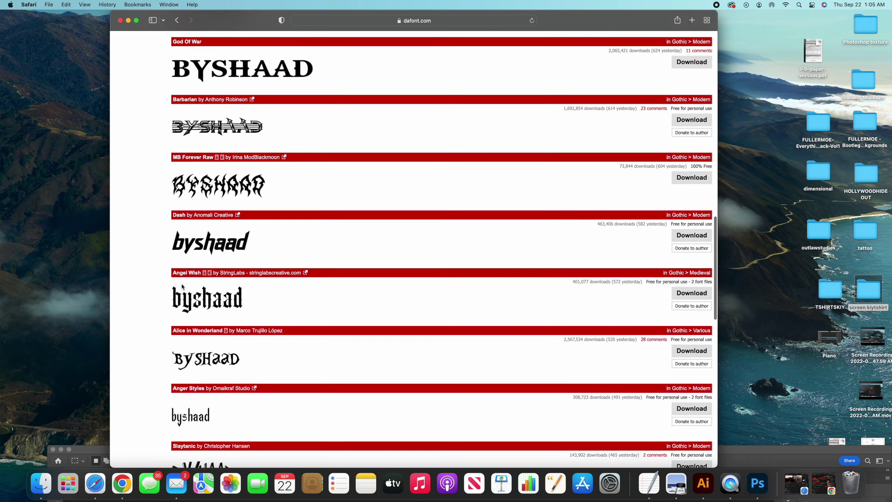
scroll(182, 286, down, 18)
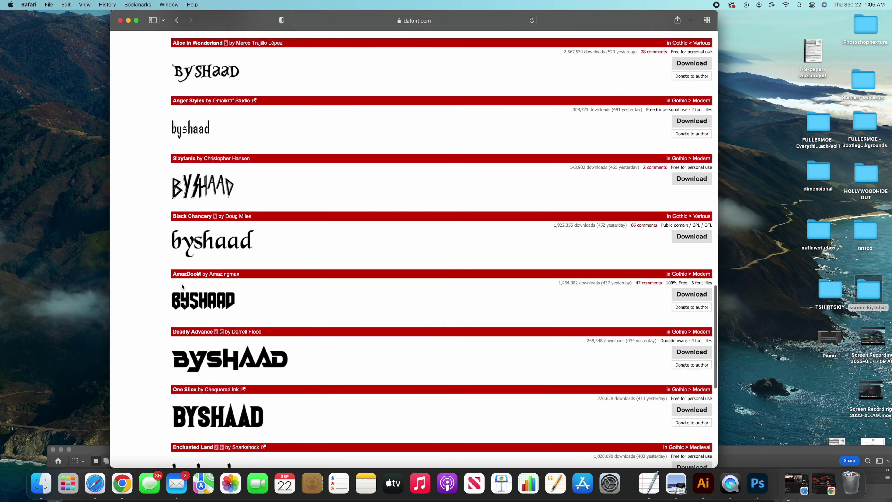
scroll(182, 285, down, 3)
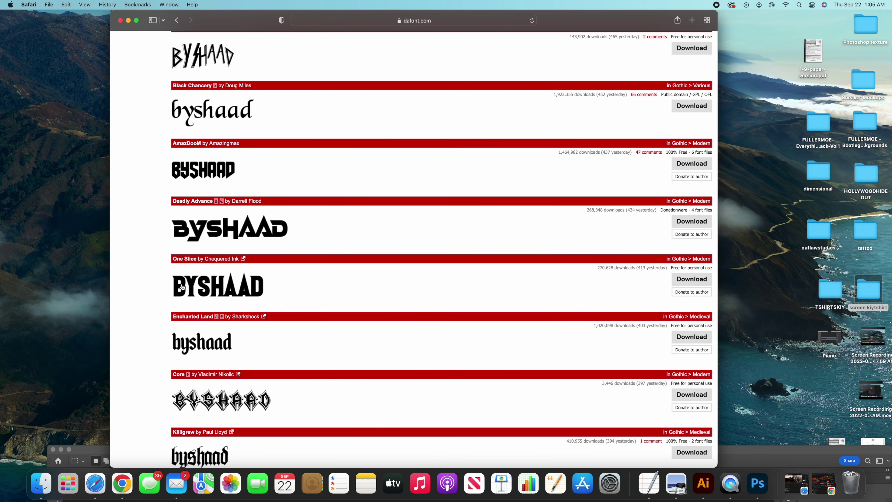
scroll(183, 287, down, 6)
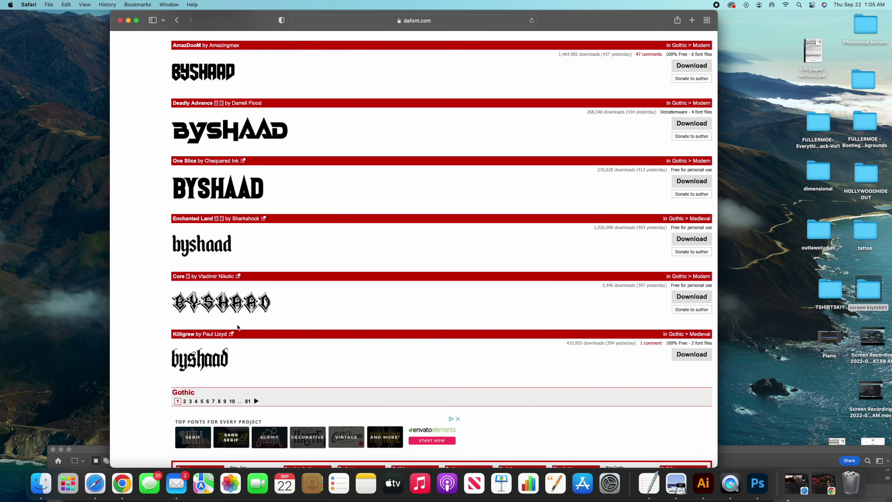
scroll(267, 316, down, 1)
- Go to page 2 of the Gothic fonts and compare the custom text previews
click(186, 383)
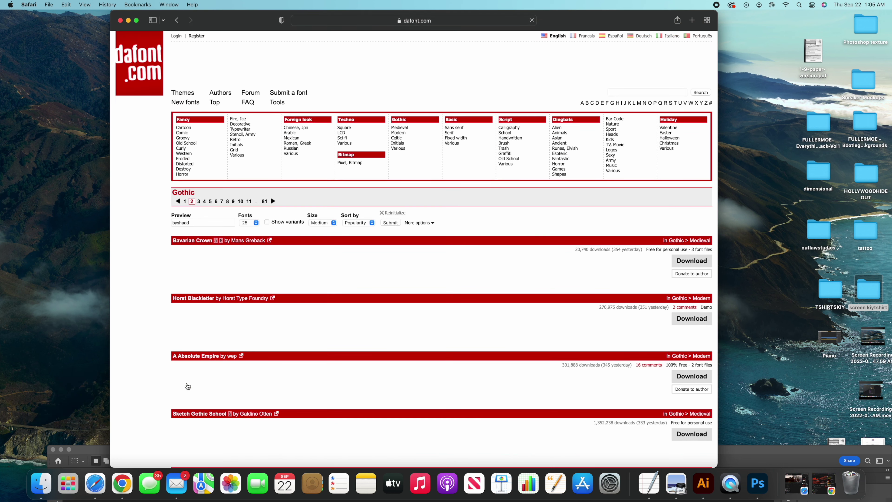
scroll(188, 386, down, 6)
scroll(187, 385, down, 13)
scroll(188, 385, down, 3)
scroll(189, 383, down, 13)
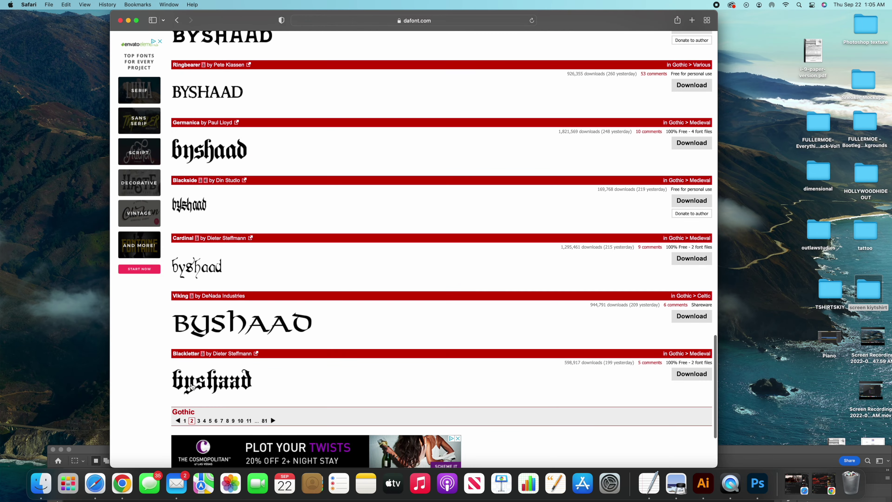
- Go to page 3 of the Gothic fonts and compare how "byshaad" looks in each font
click(198, 420)
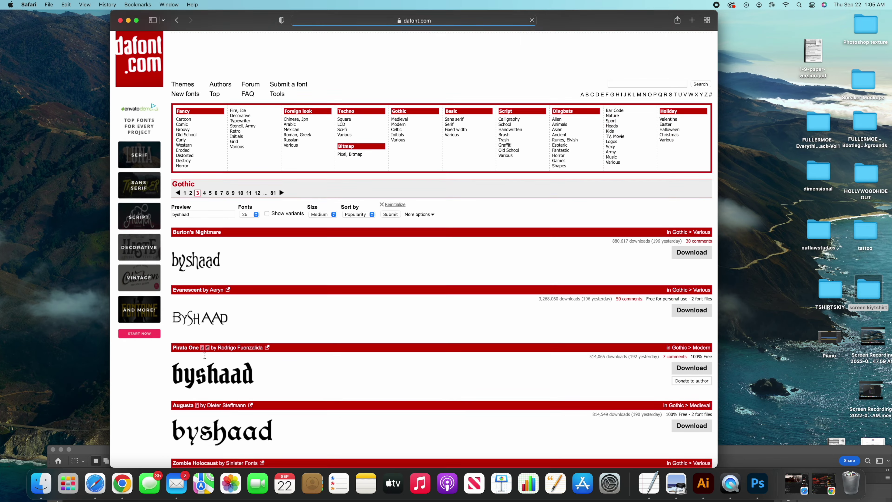
scroll(206, 357, down, 8)
scroll(205, 357, down, 9)
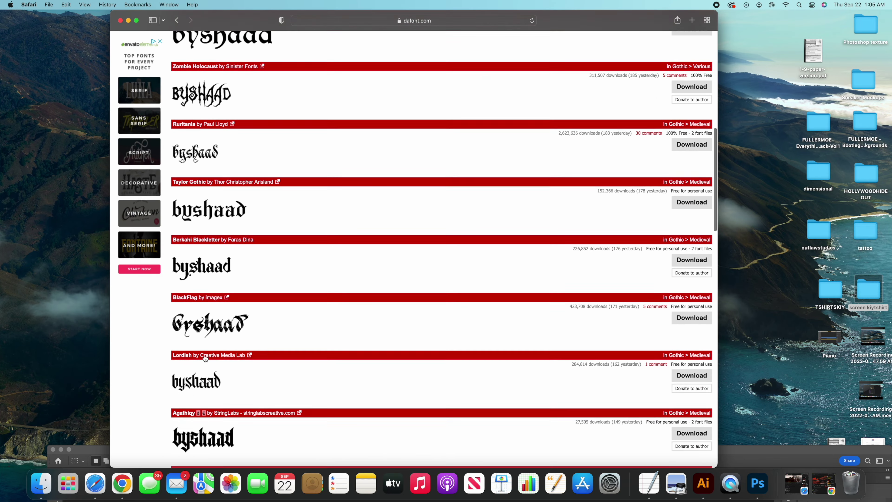
scroll(205, 357, down, 3)
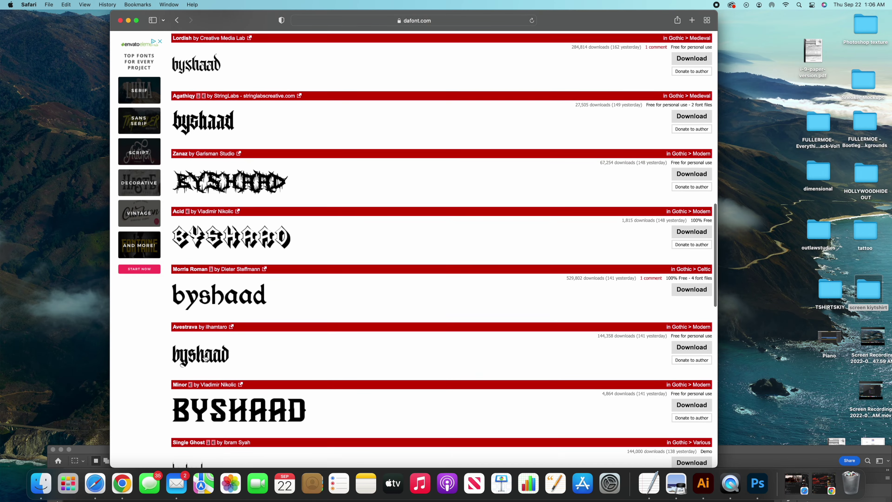
scroll(205, 358, down, 8)
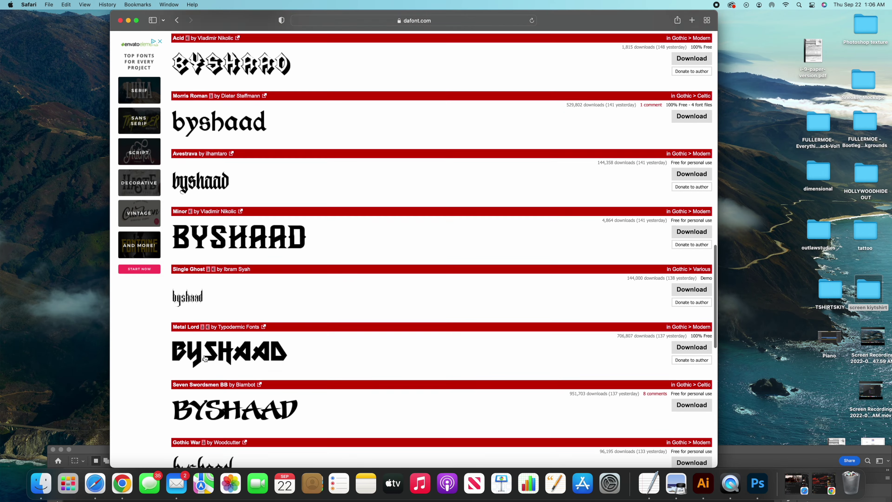
scroll(205, 357, down, 5)
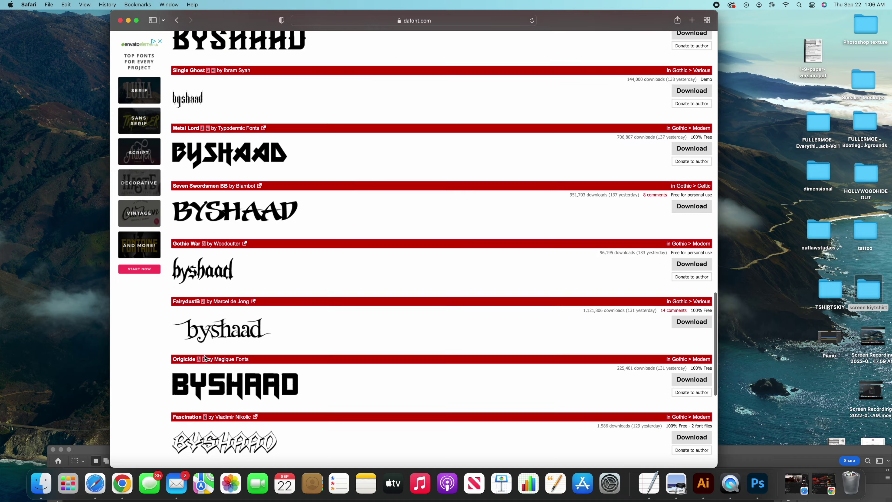
scroll(205, 357, down, 1)
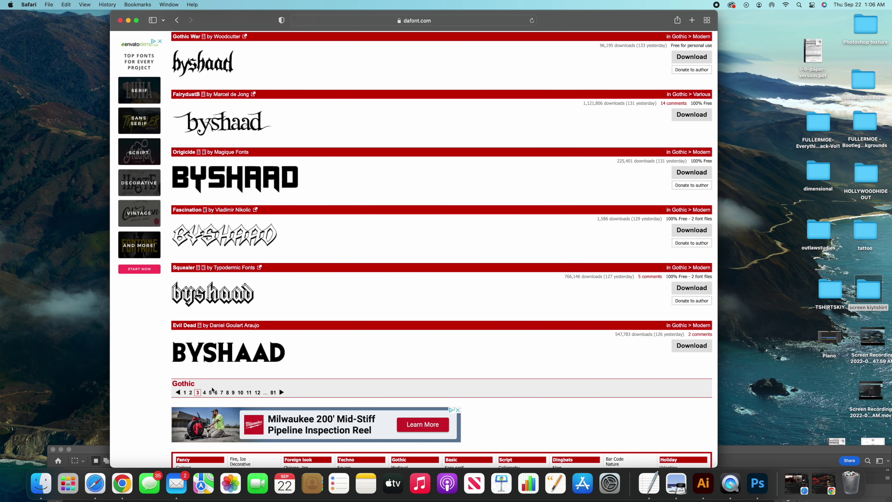
- Go to page 4 of the Gothic fonts and examine the "byshaad" preview of each font down to the end
click(205, 392)
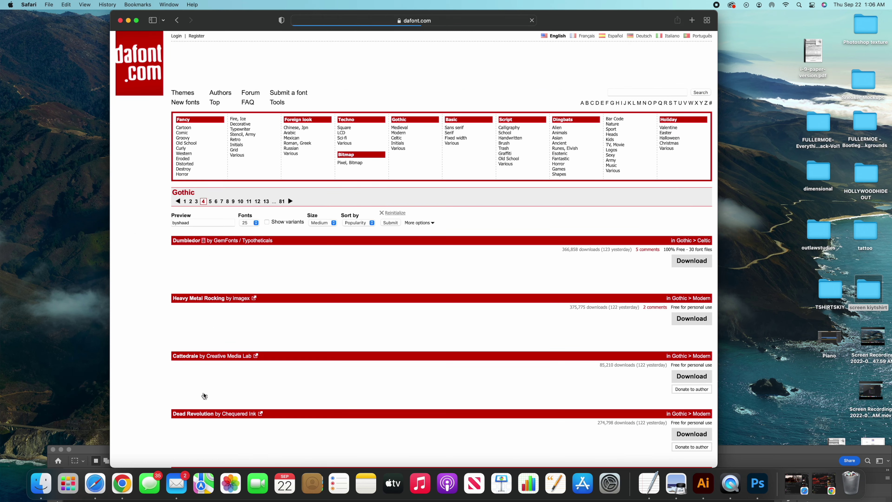
scroll(205, 392, down, 1)
scroll(205, 391, down, 15)
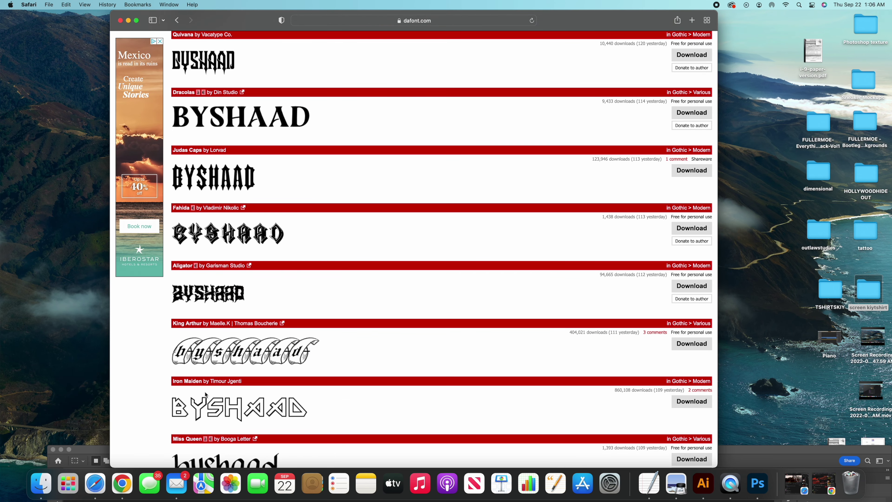
scroll(205, 394, down, 4)
scroll(205, 394, down, 2)
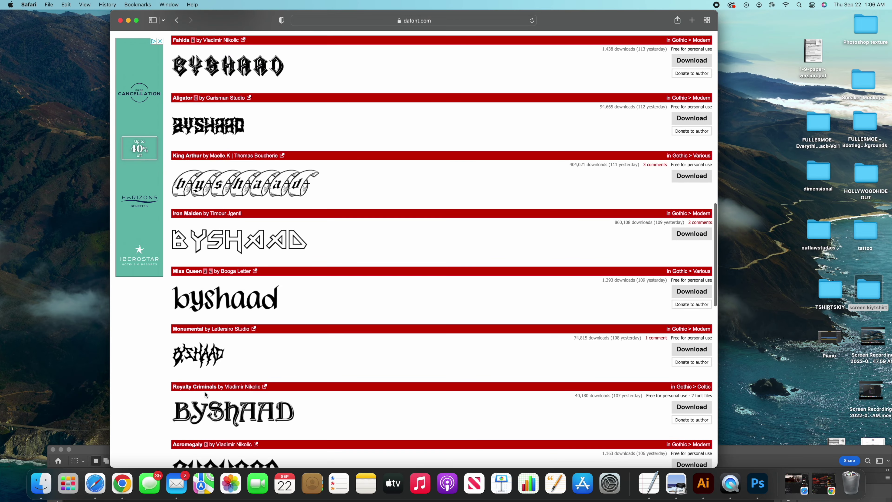
scroll(204, 391, down, 6)
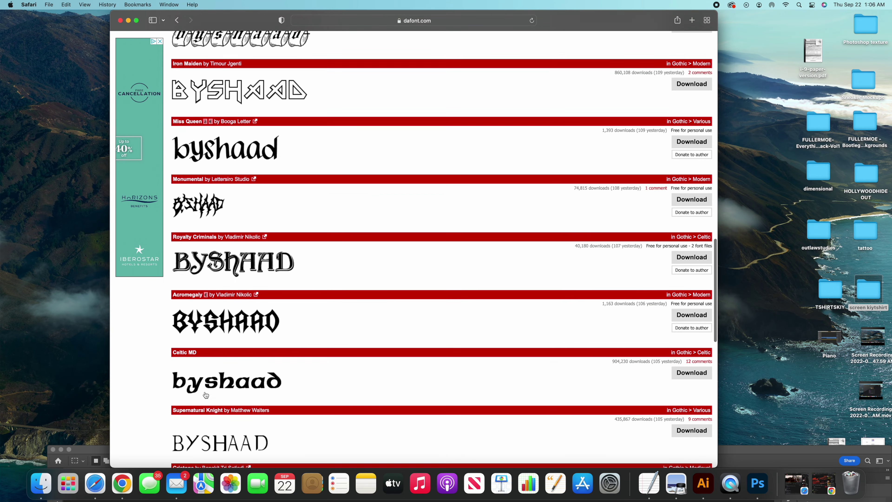
scroll(205, 392, down, 14)
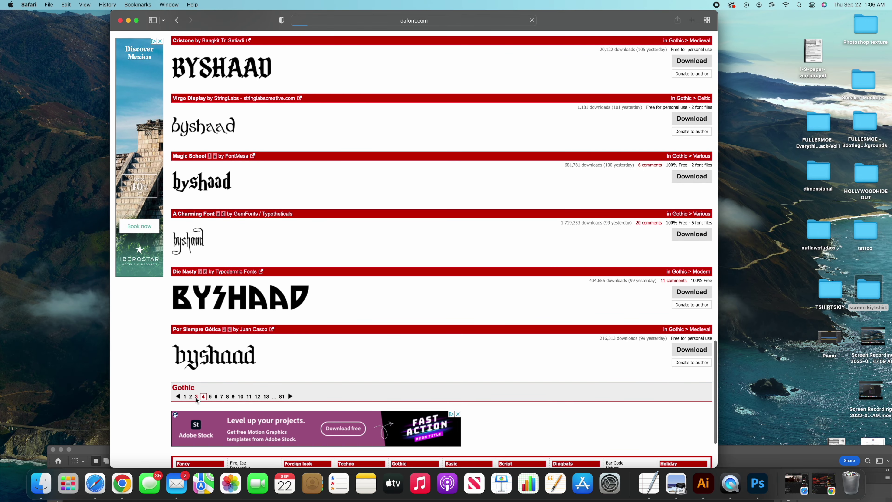
- Return to page 3 of the Gothic fonts, review its previews again, and download the Fascination font
click(196, 397)
scroll(202, 396, down, 15)
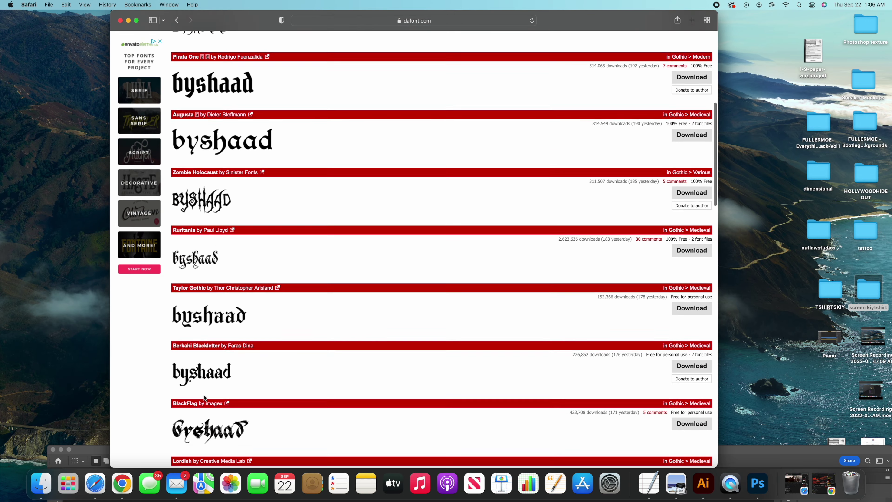
scroll(203, 394, down, 14)
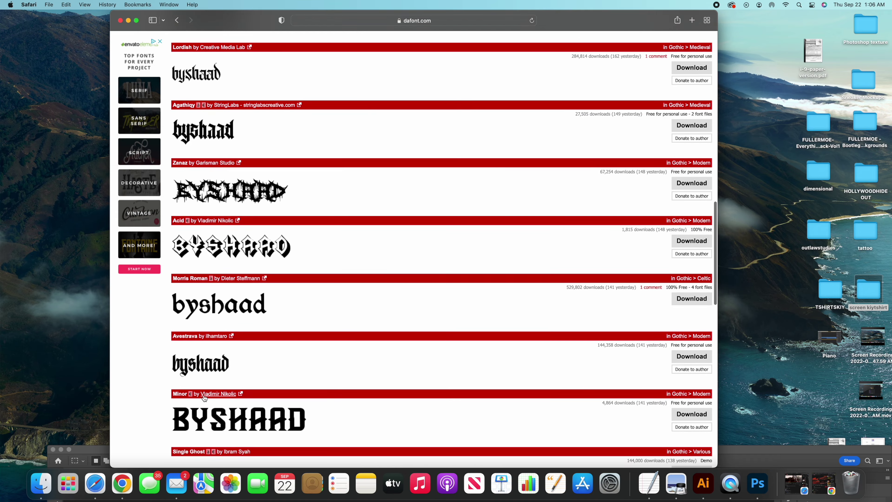
scroll(204, 397, down, 8)
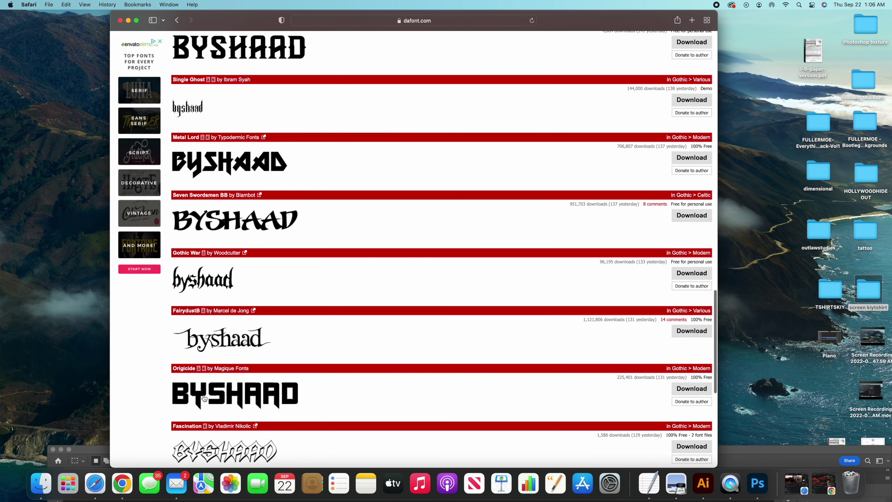
scroll(205, 398, down, 9)
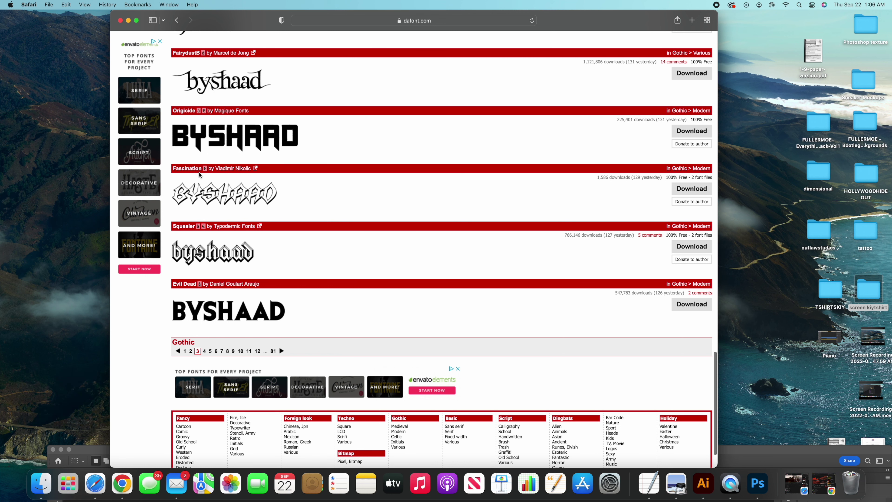
scroll(262, 207, up, 2)
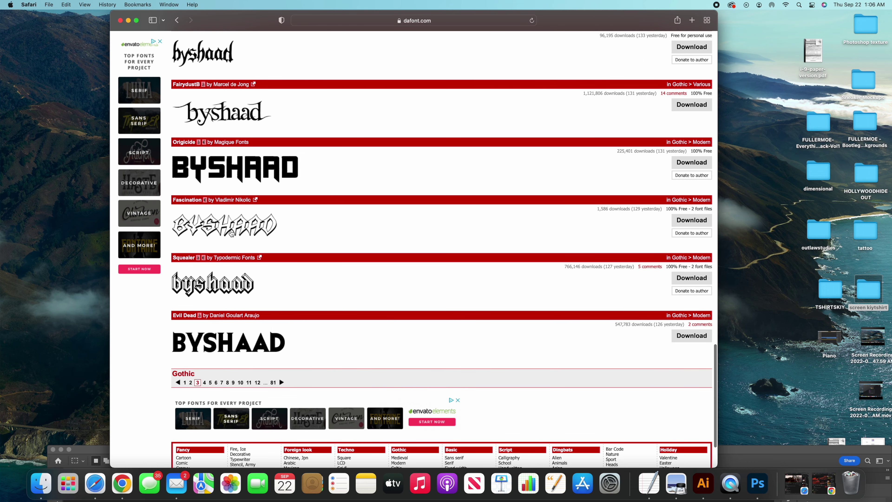
click(691, 221)
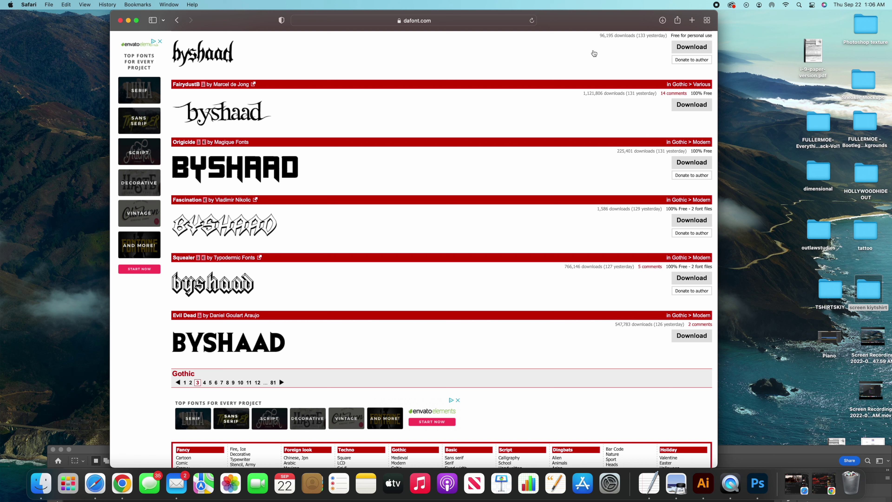
- Open the downloaded fascination_2 folder in Finder and move its window clear of the downloads list
click(663, 21)
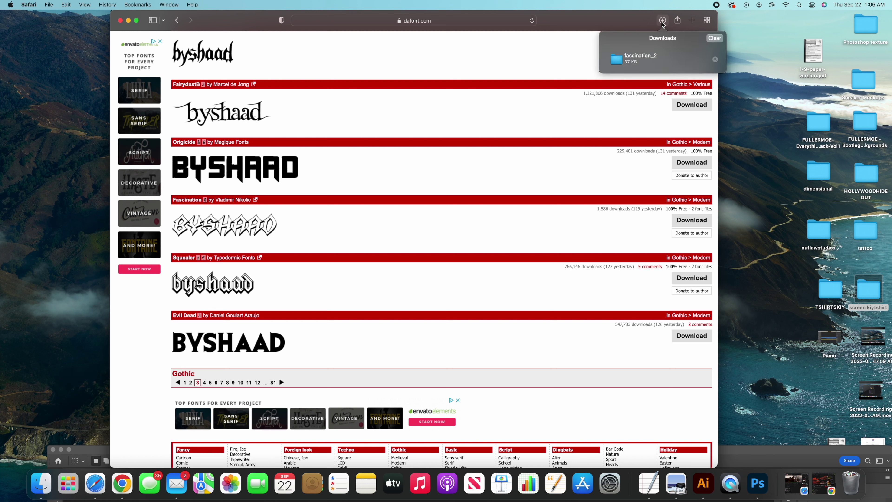
double_click(643, 55)
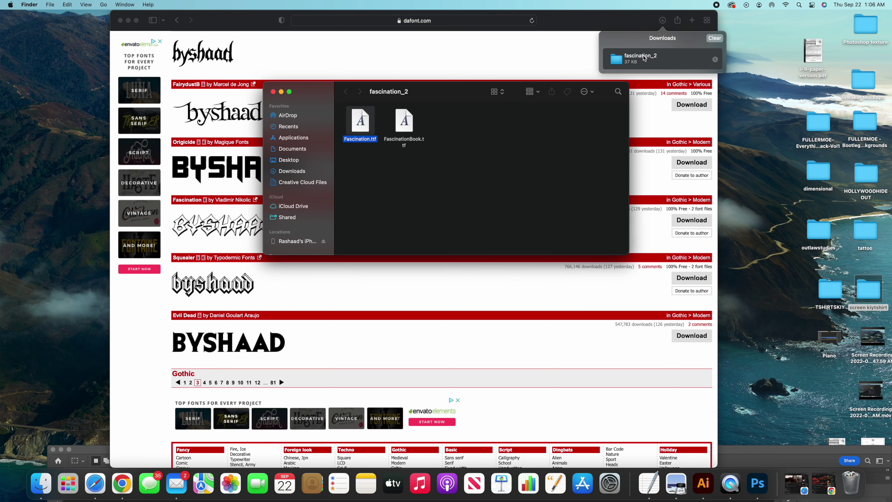
drag(453, 97, 353, 99)
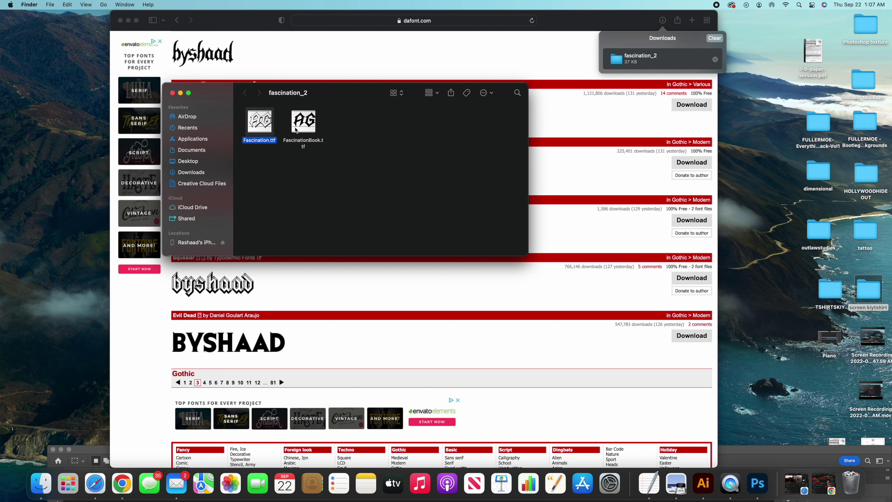
- Install the Fascination font from Fascination.ttf, move the font folder window aside, and close the Font Book window
double_click(262, 128)
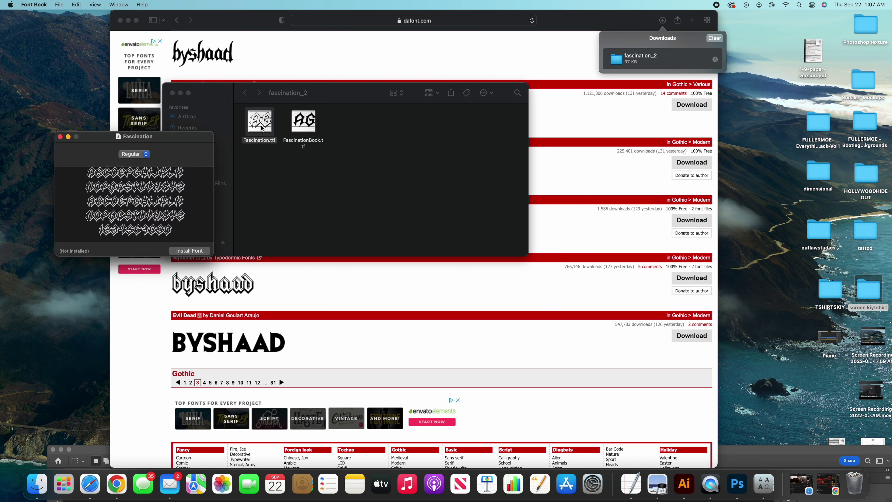
drag(200, 138, 375, 108)
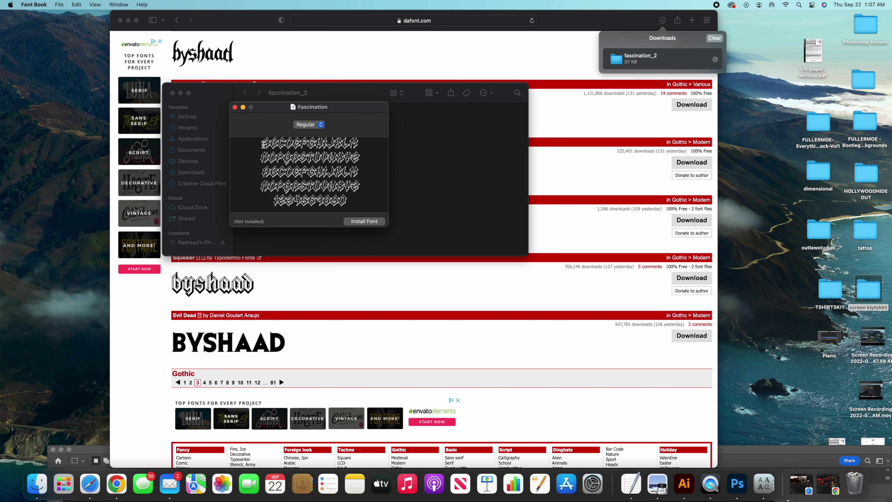
click(320, 126)
click(320, 126)
click(355, 222)
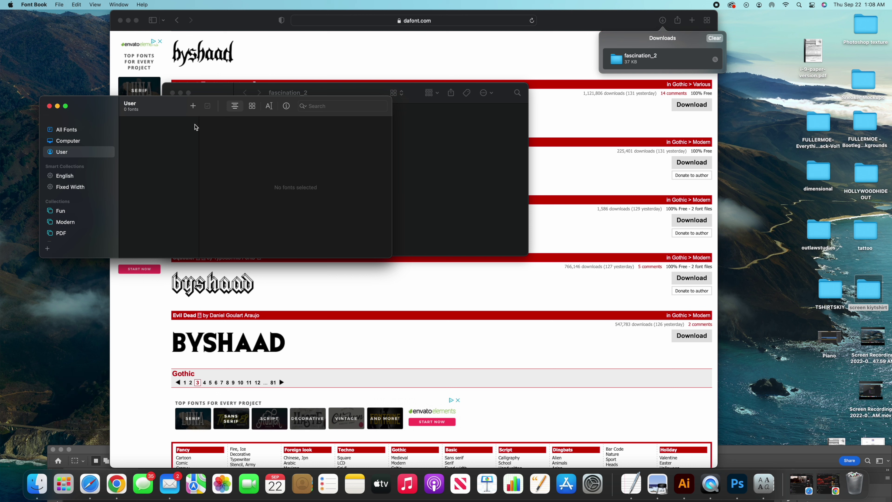
drag(292, 101, 328, 97)
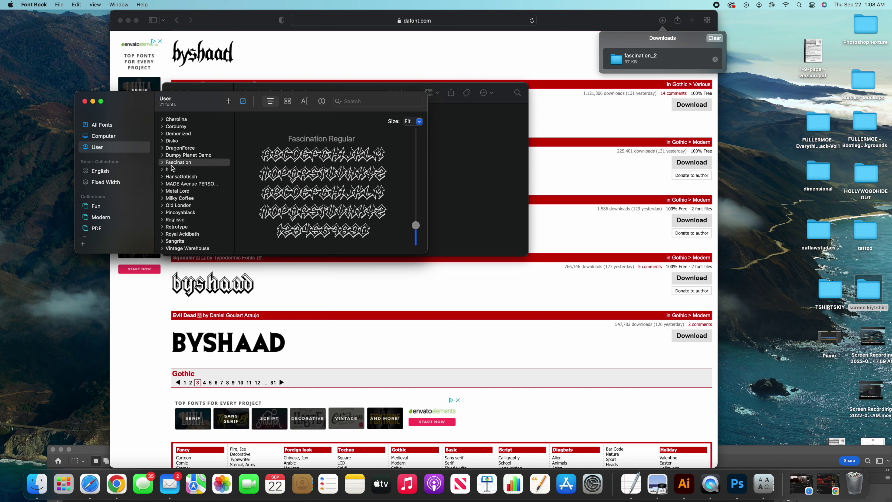
click(223, 86)
drag(216, 102, 342, 337)
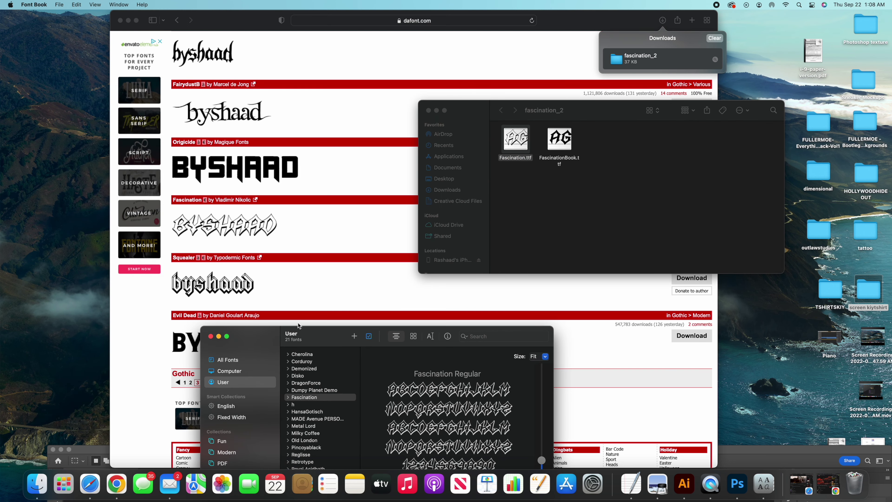
drag(273, 346, 237, 117)
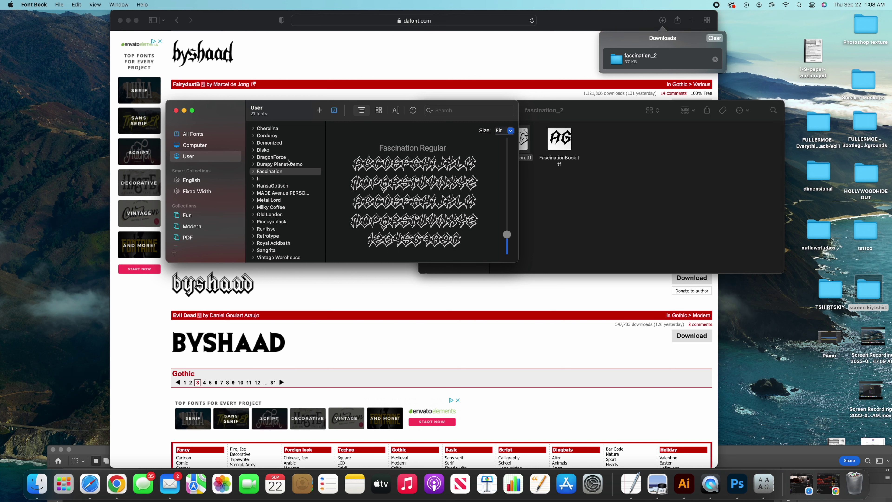
click(175, 110)
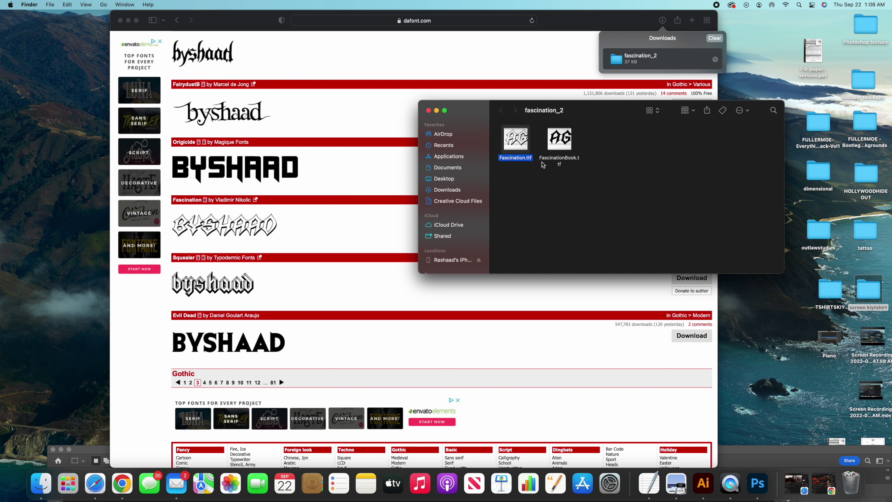
- Install the Fascination Book font from FascinationBook.ttf, preview it in Font Book, and close the Font Book and folder windows
double_click(555, 149)
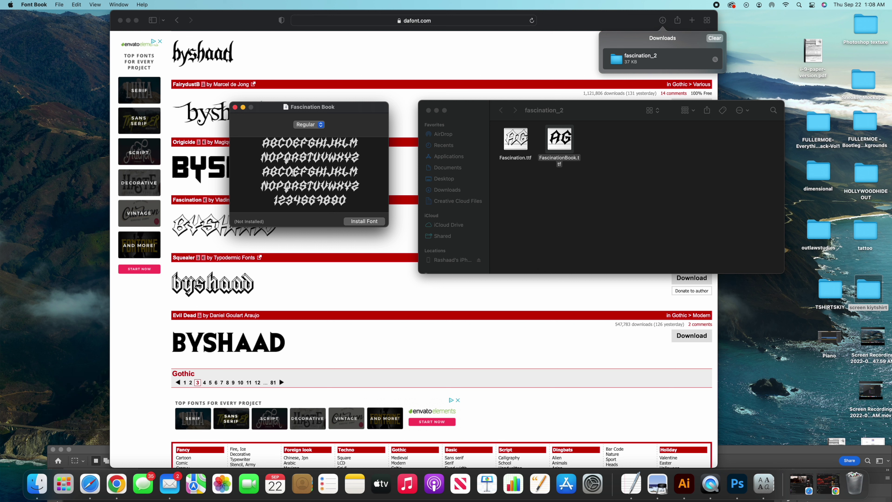
click(359, 221)
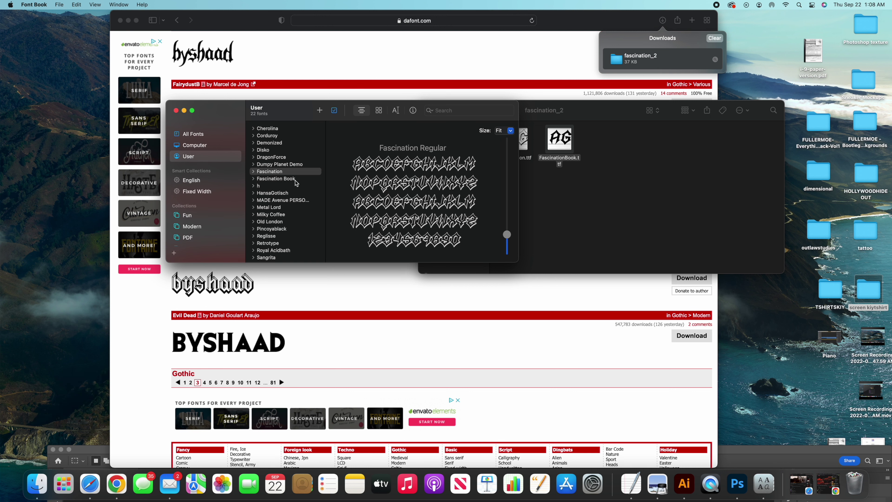
click(295, 179)
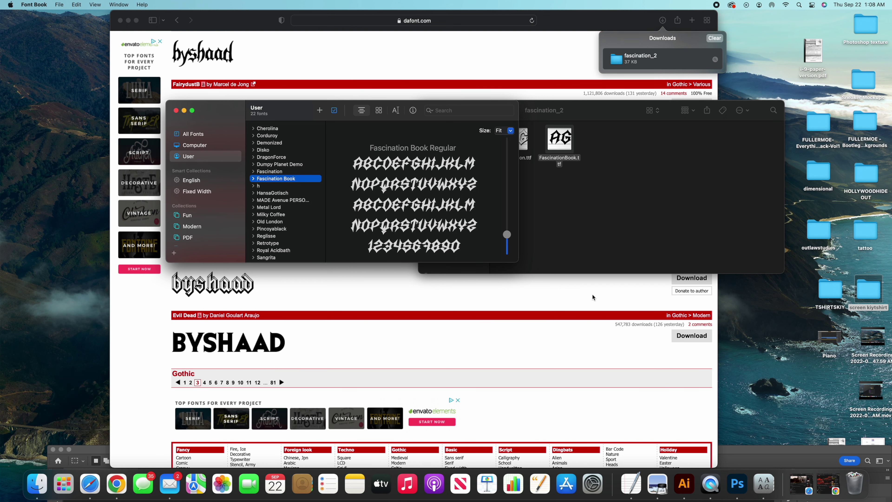
click(176, 111)
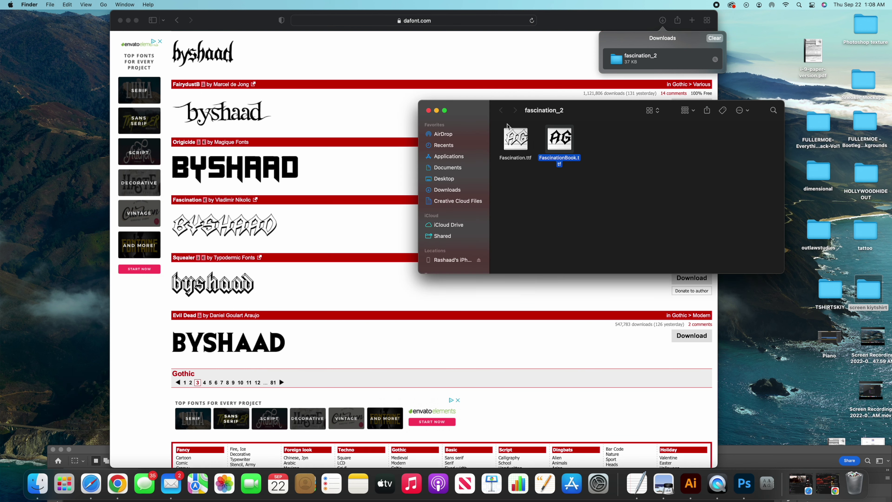
click(428, 111)
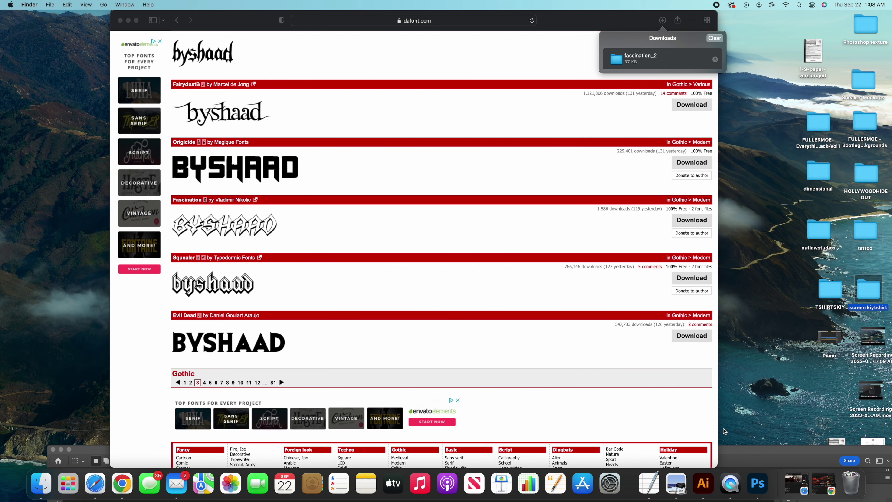
- Switch to Photoshop, bring the blank Untitled-1 document fully into view, and activate the Horizontal Type Tool
click(757, 483)
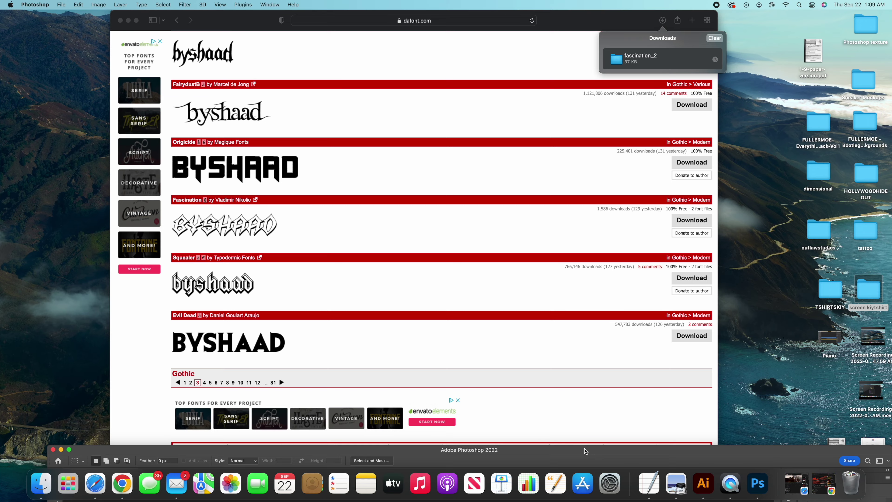
drag(588, 449, 572, 15)
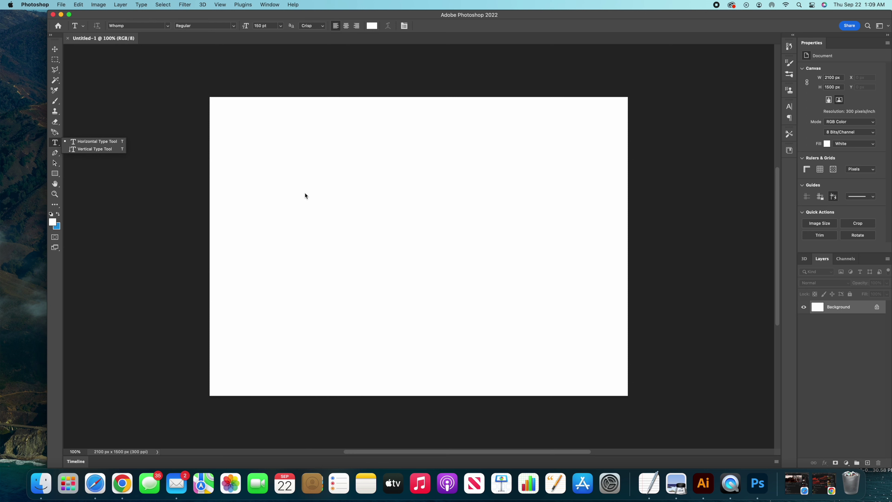
click(100, 142)
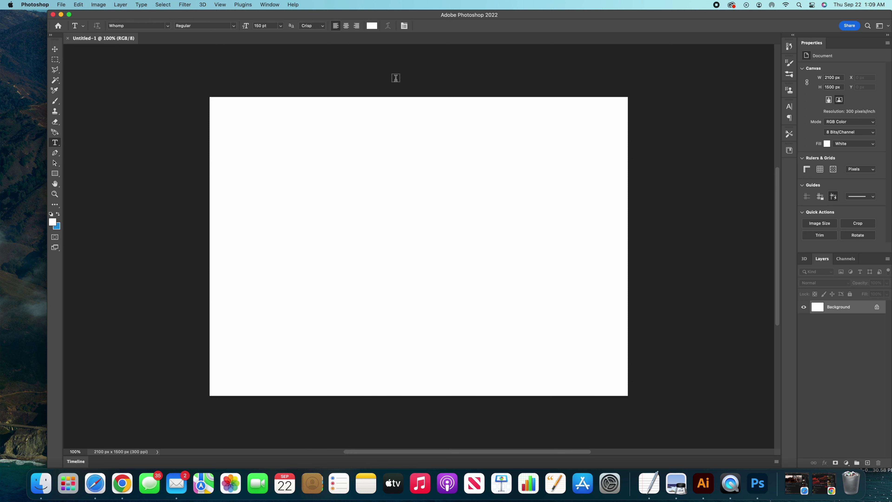
- Set the type colour to black (000000) and the font size to 250 pt
click(371, 26)
text(000000)
click(744, 325)
click(281, 26)
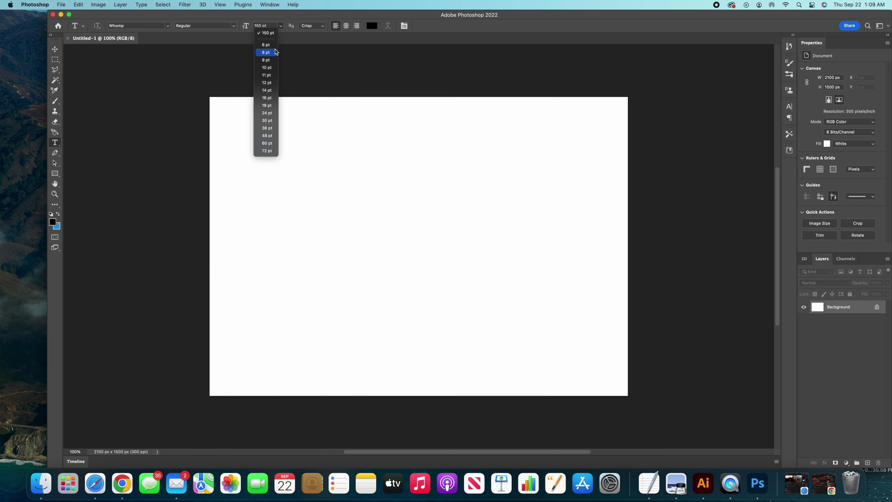
click(264, 32)
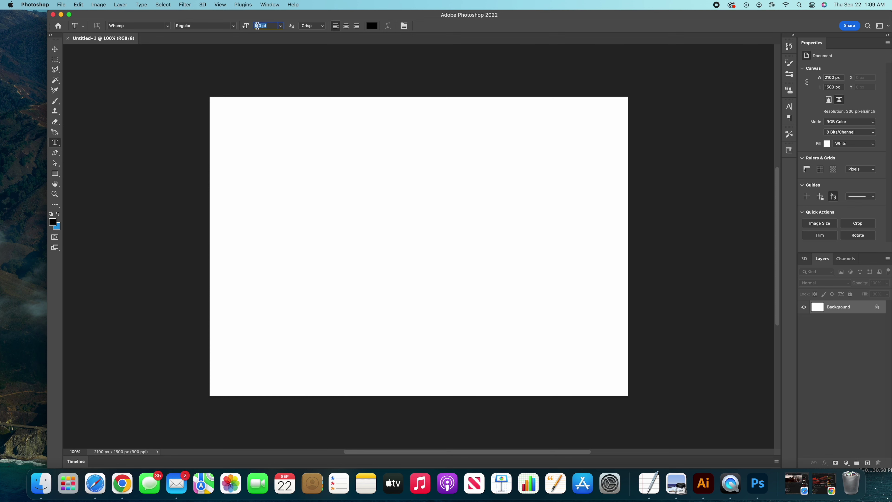
text(250)
key(Return)
- Turn off the favourites filter in the font list, search for fonts with "f", and choose Fascination Book Regular
click(167, 27)
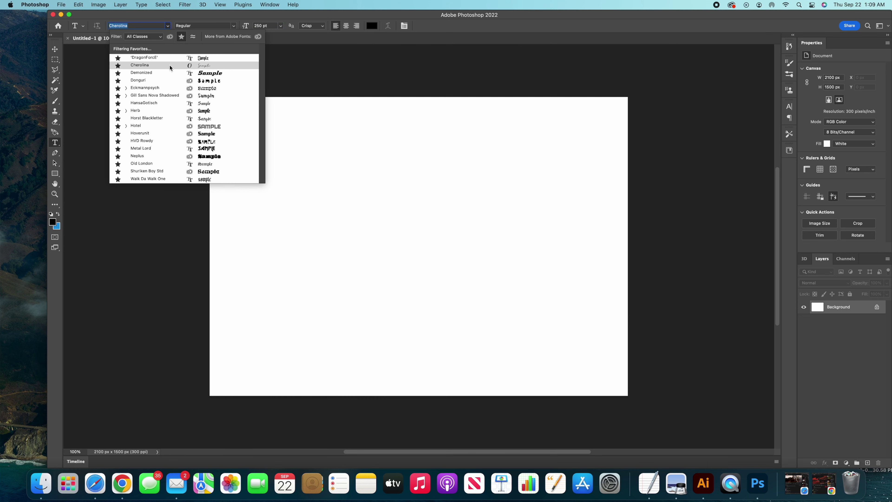
click(181, 36)
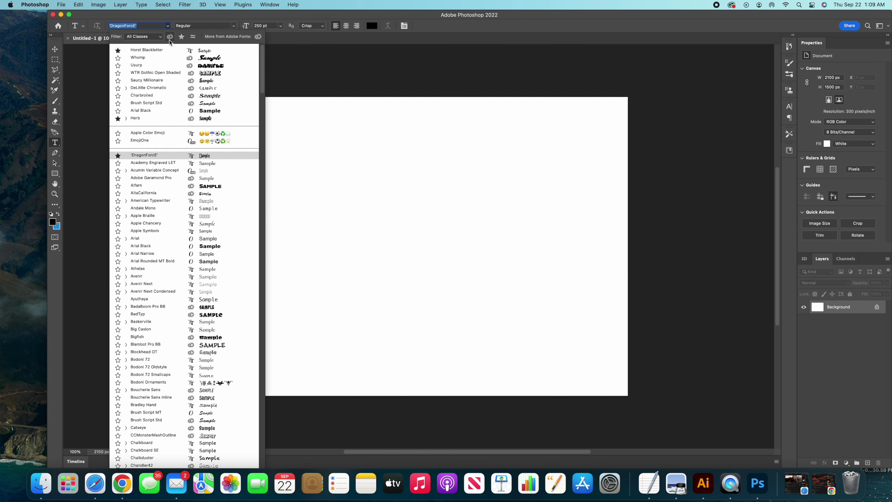
text(f)
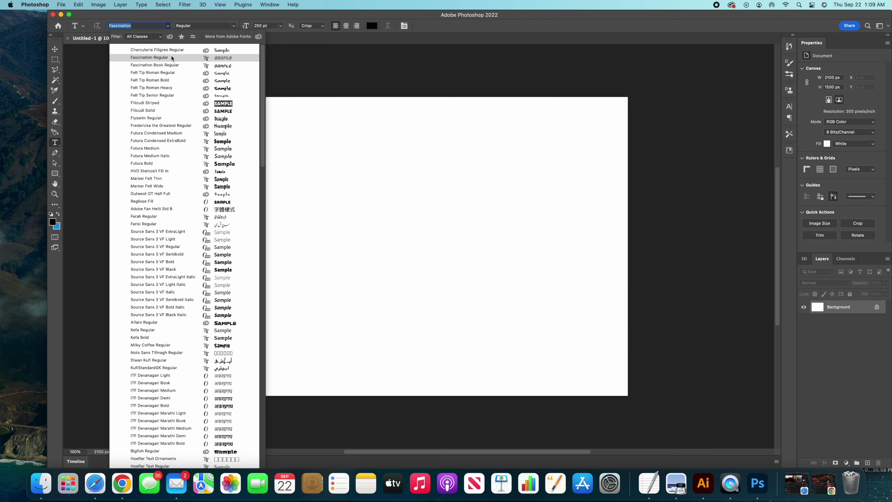
click(174, 65)
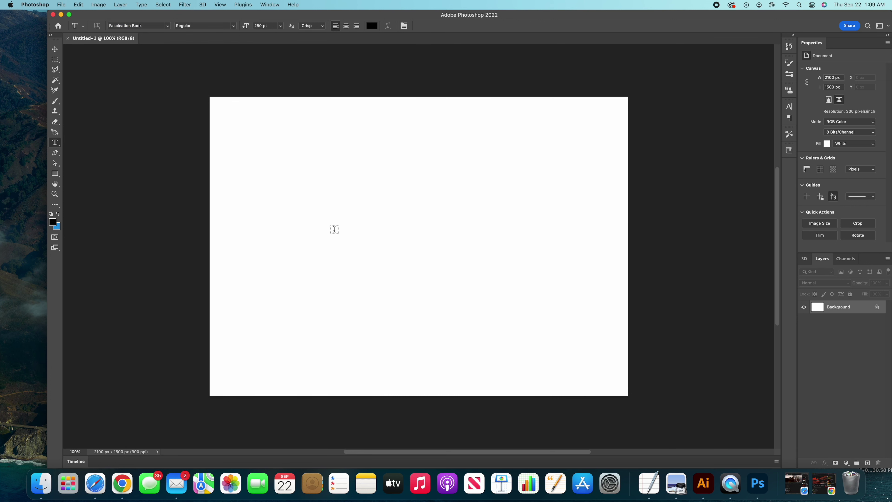
- Start a text layer with placeholder text in the upper part of the white canvas and set its font size to 150 pt
click(310, 211)
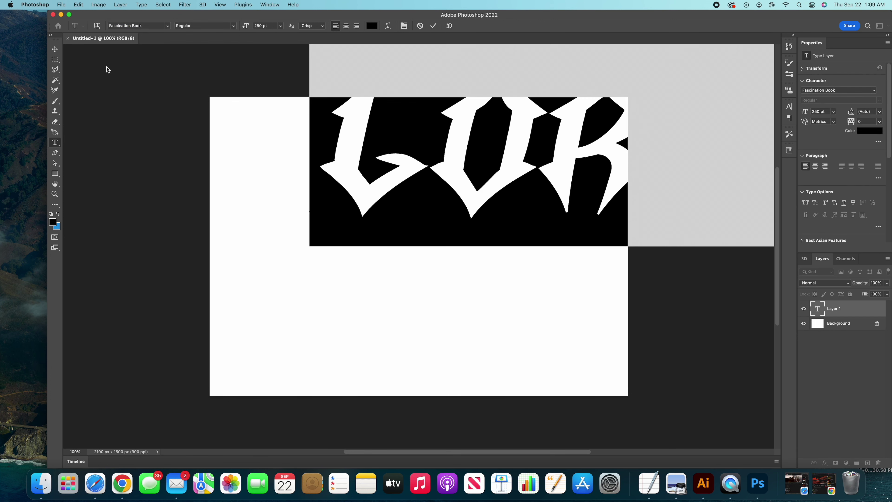
click(258, 25)
text(150)
key(Return)
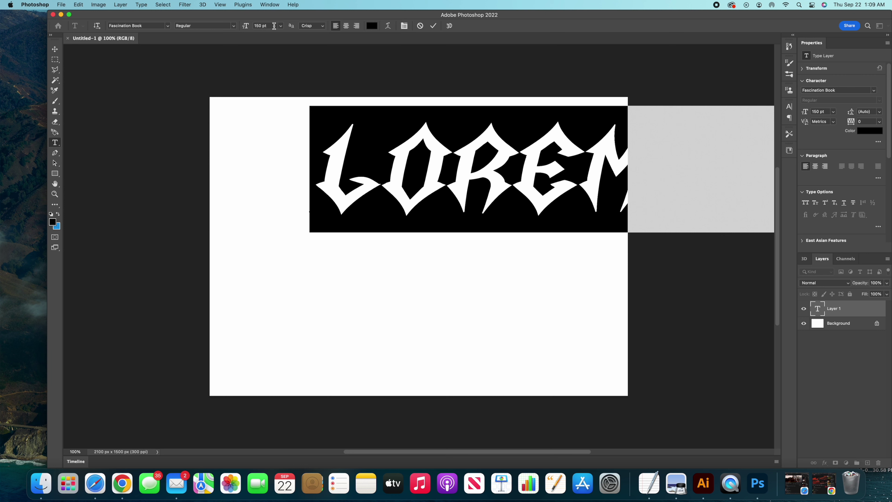
- Set the placeholder text's font size to 100 pt
click(263, 26)
text(1)
key(BackSpace)
key(BackSpace)
text(100)
key(Return)
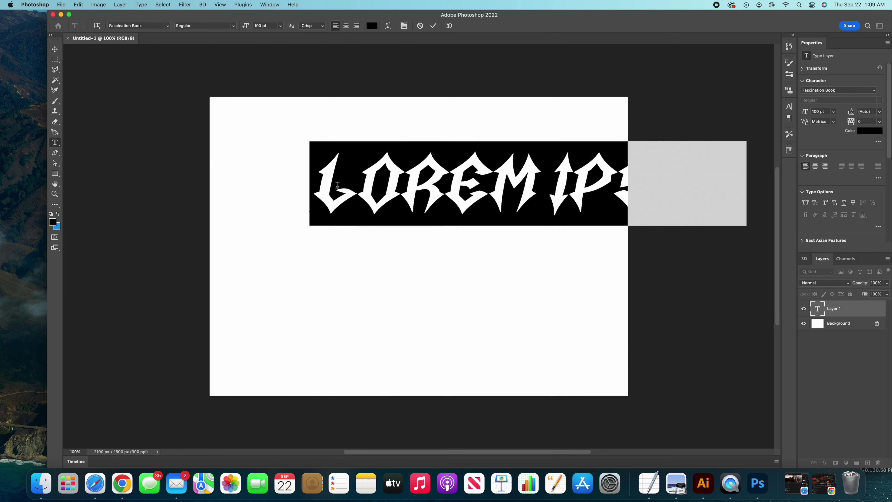